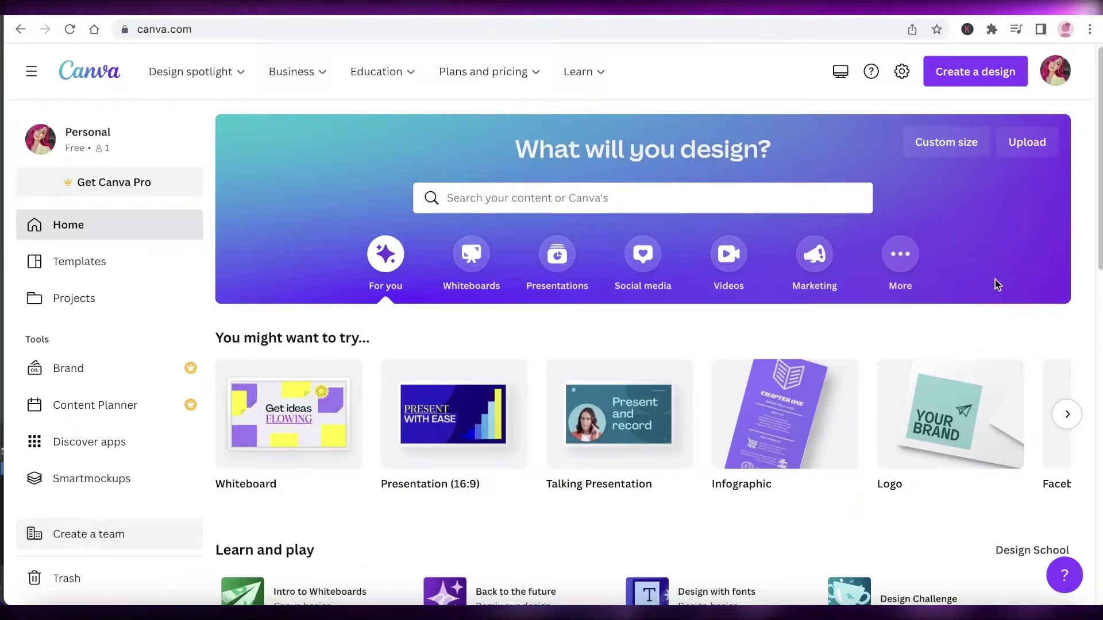
Look up the pixel dimensions listed for a YouTube Banner on the YouTube sizes page.
scroll(1058, 344, down, 1)
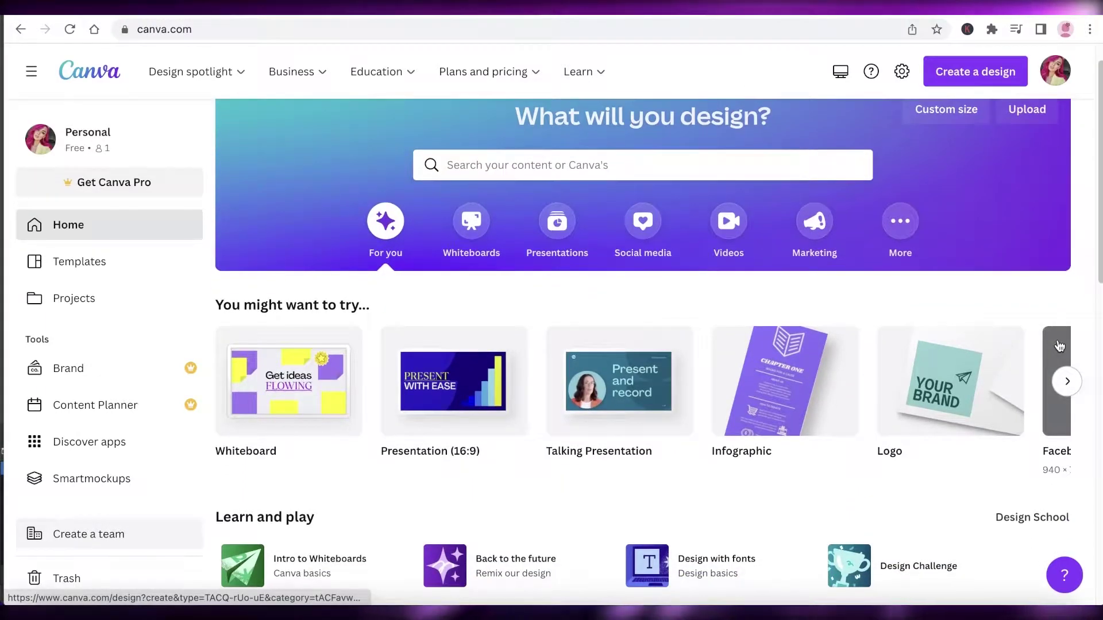
scroll(1058, 344, up, 1)
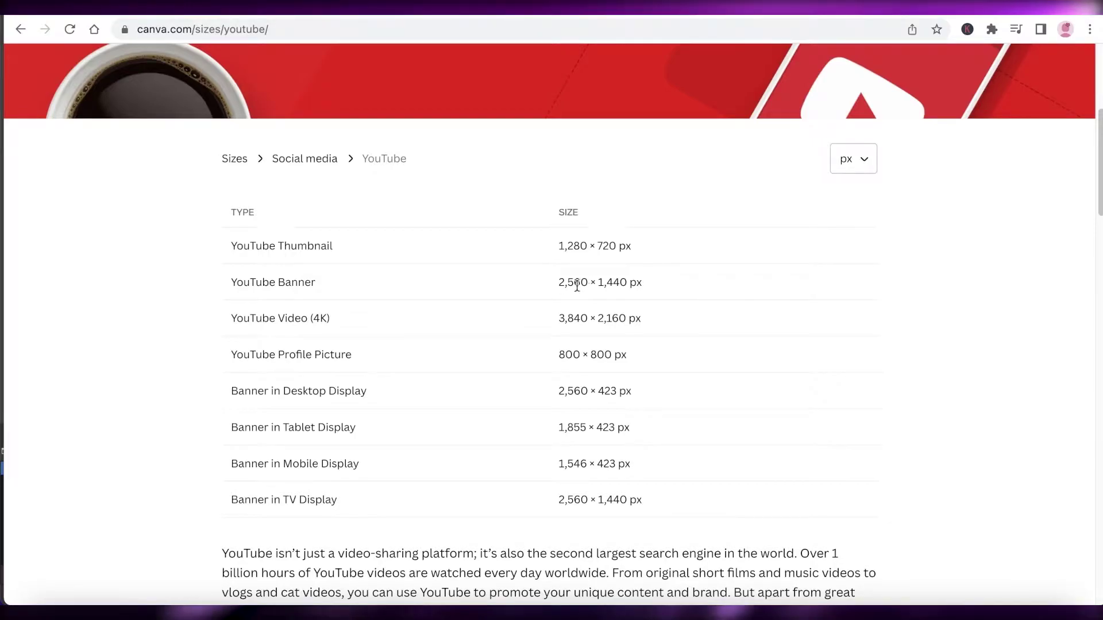
drag(558, 286, 634, 257)
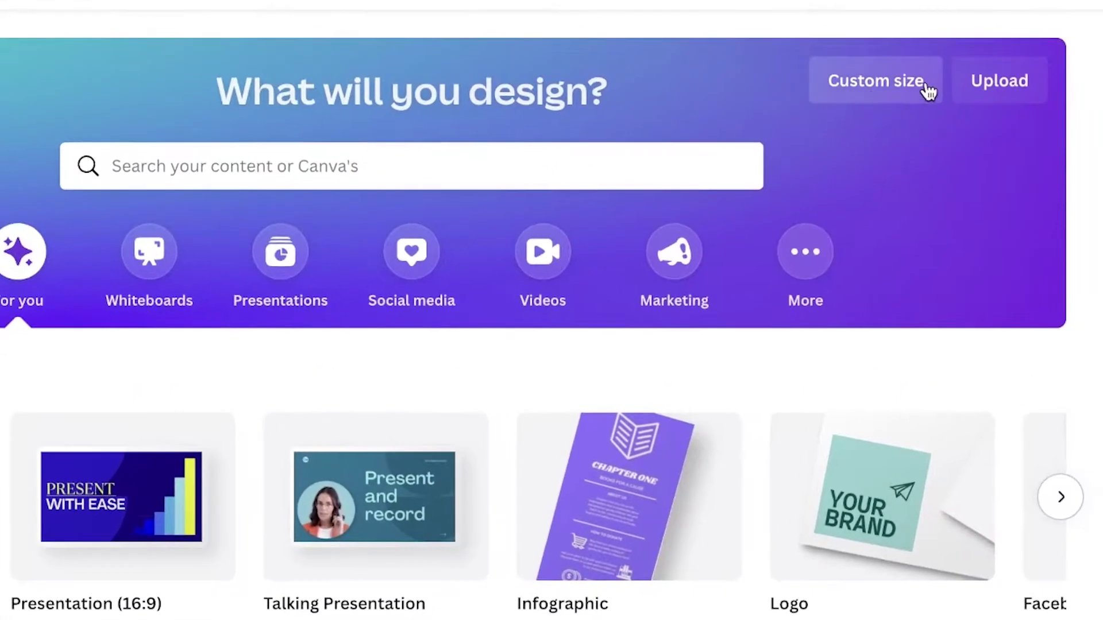
Search the template library for YouTube Banner designs.
click(926, 88)
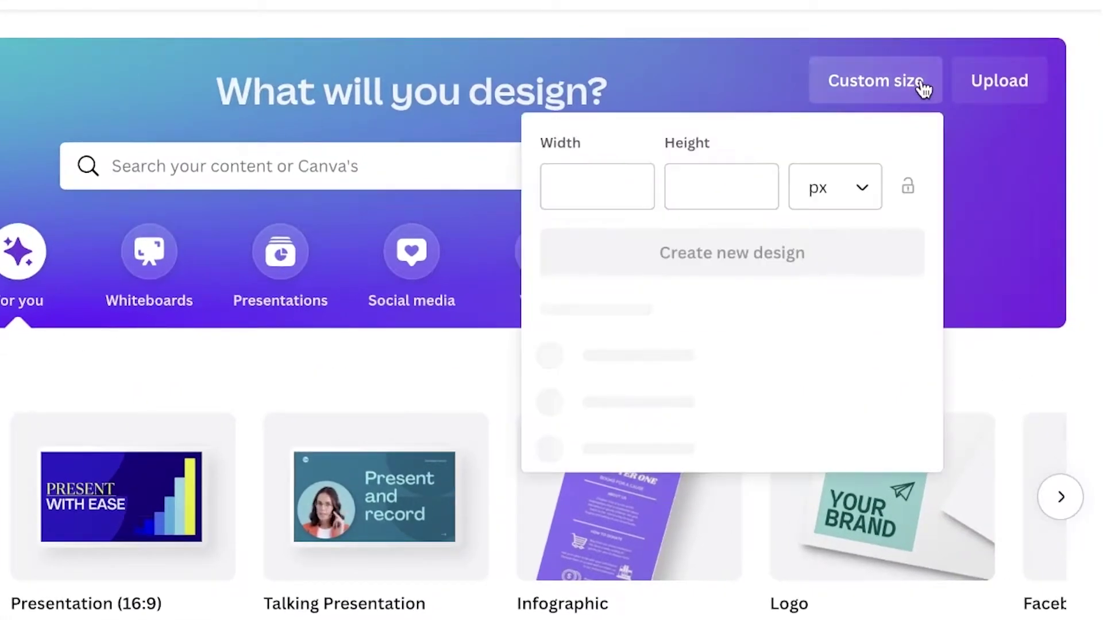
click(333, 163)
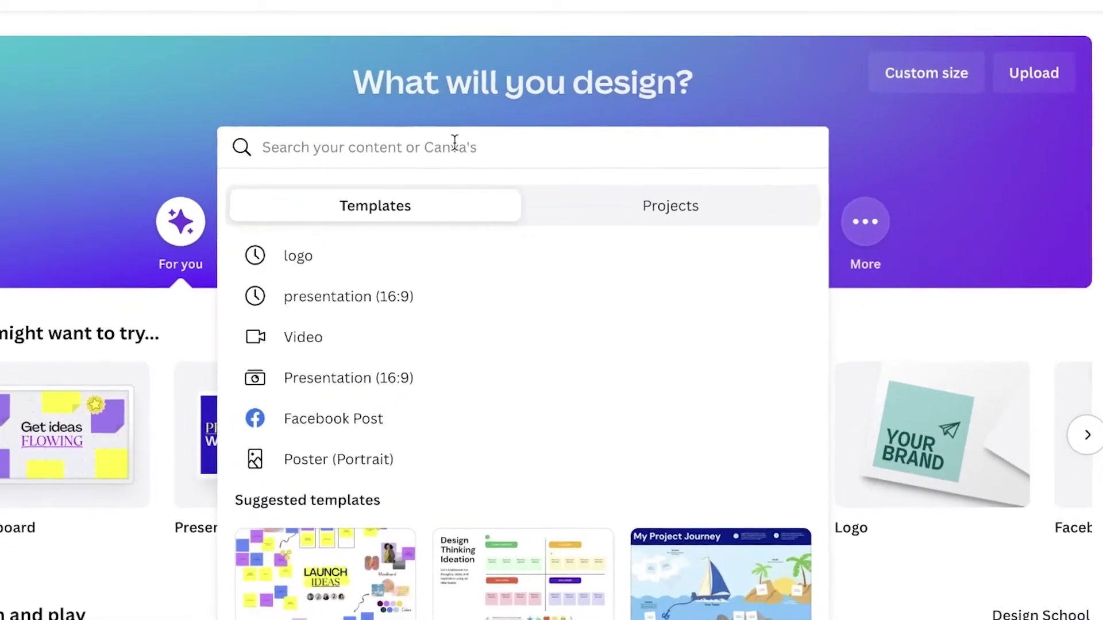
text(youtube ba)
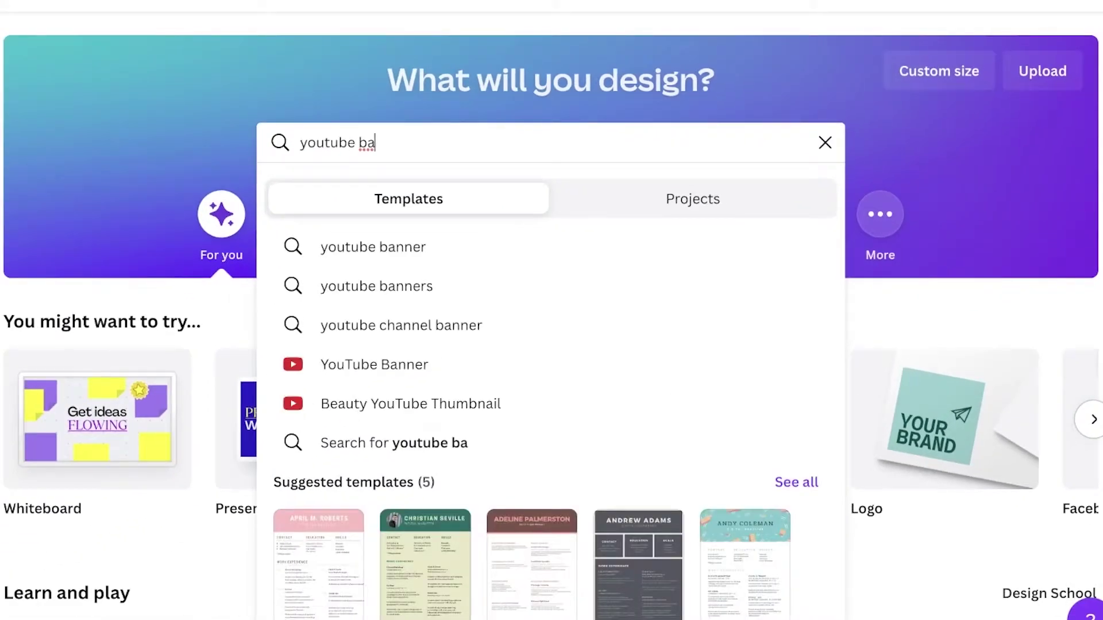
click(379, 367)
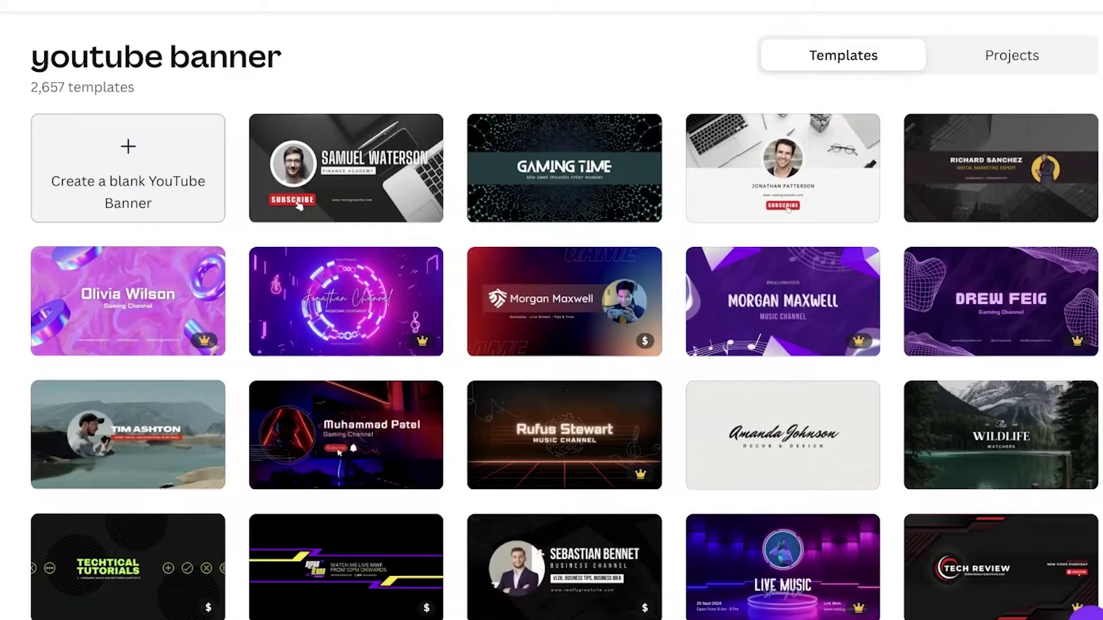
Look through the YouTube banner templates and create a blank YouTube Banner design.
scroll(1002, 175, down, 2)
scroll(804, 184, down, 6)
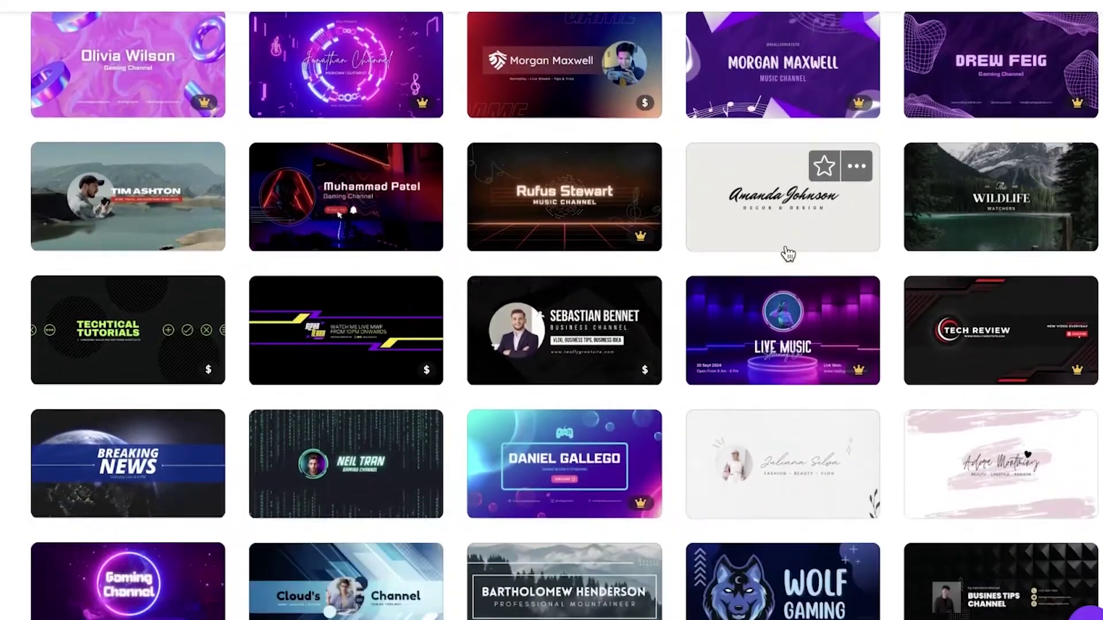
scroll(861, 265, down, 3)
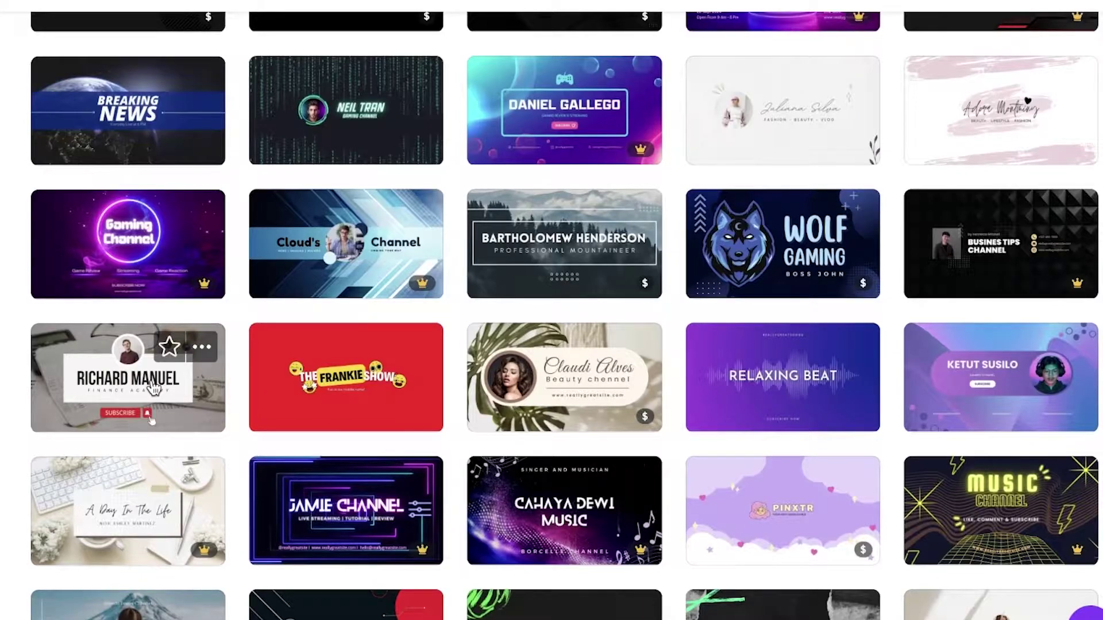
scroll(882, 323, down, 8)
scroll(184, 276, up, 18)
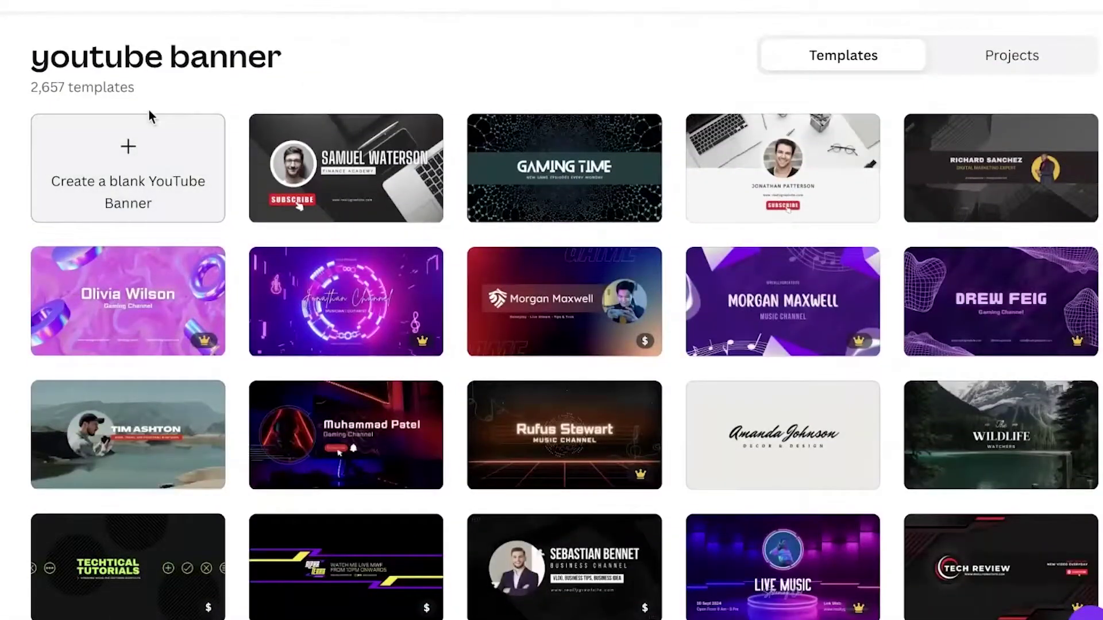
click(153, 152)
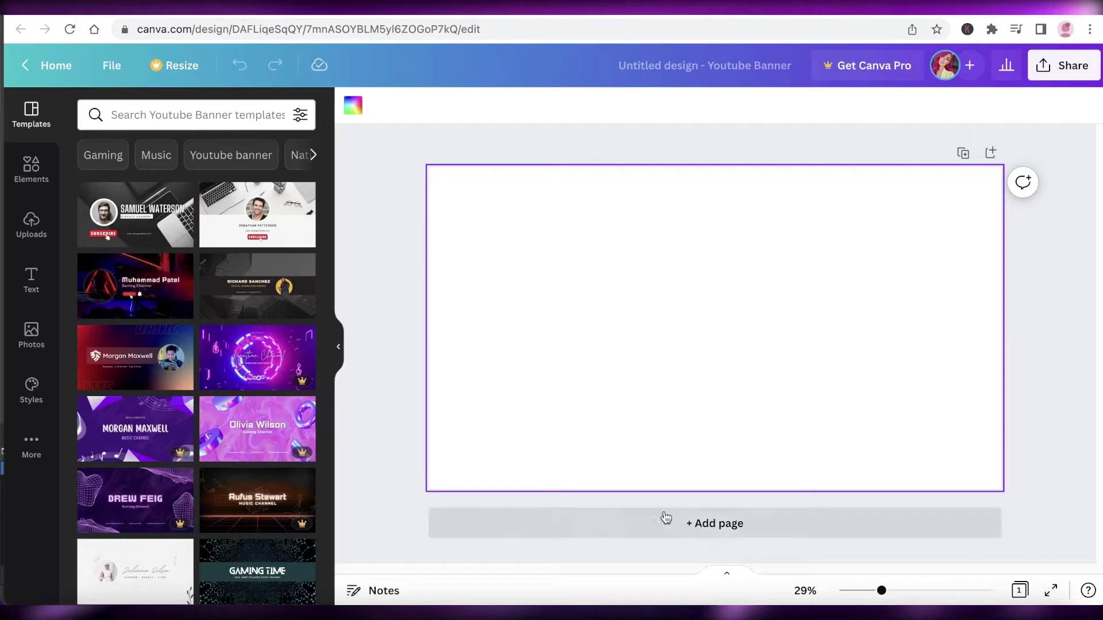
Try the white laptop-desk banner template and preview the premium purple music channel template.
scroll(862, 402, up, 1)
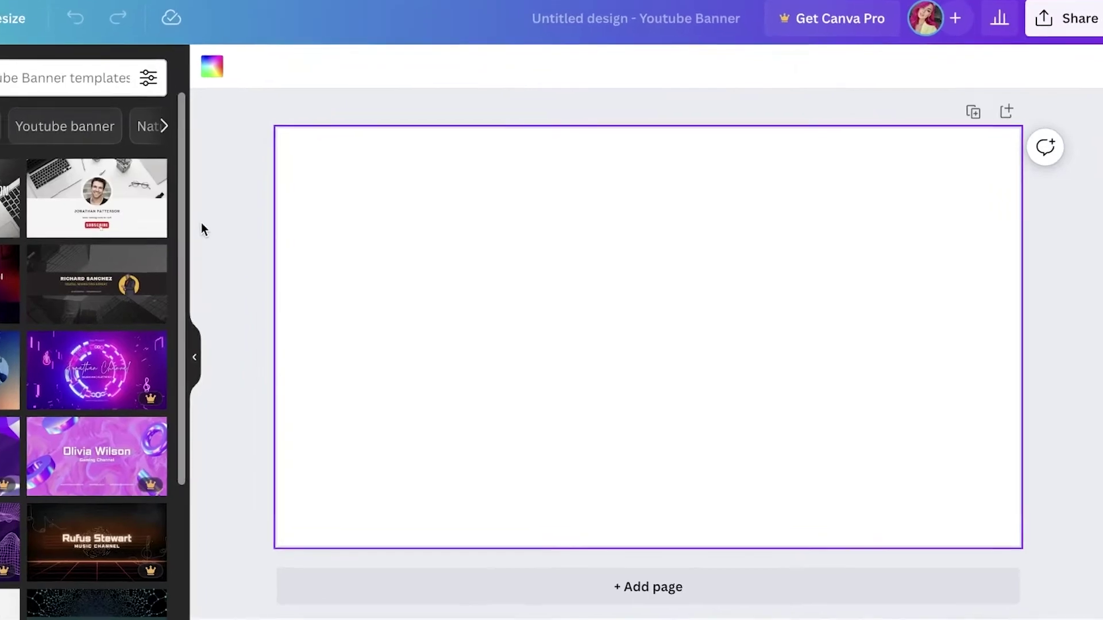
click(261, 213)
click(724, 299)
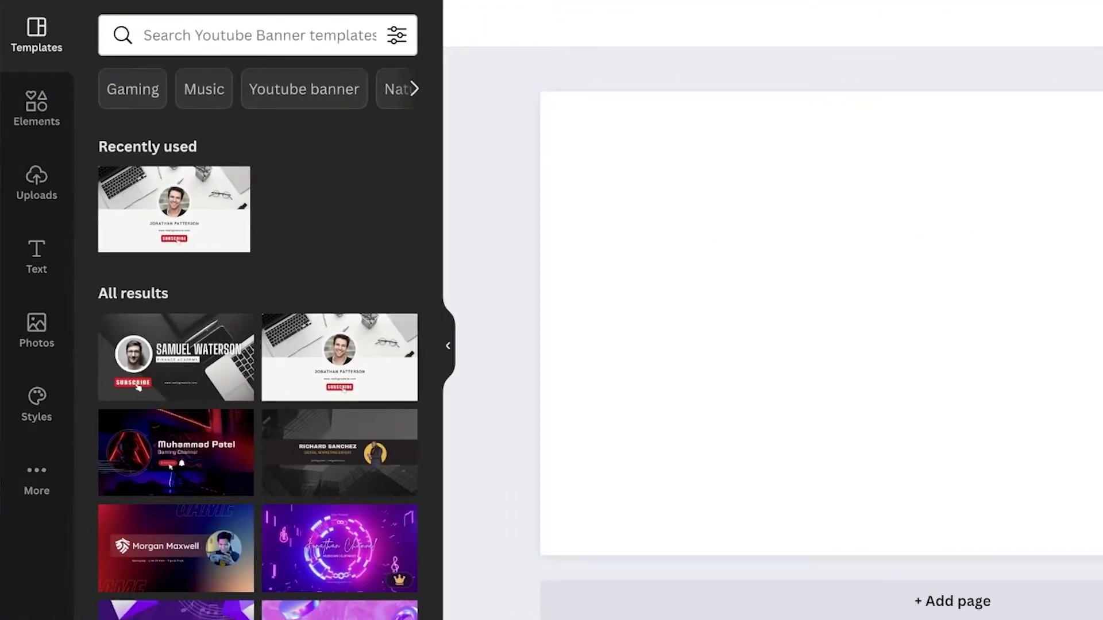
click(175, 610)
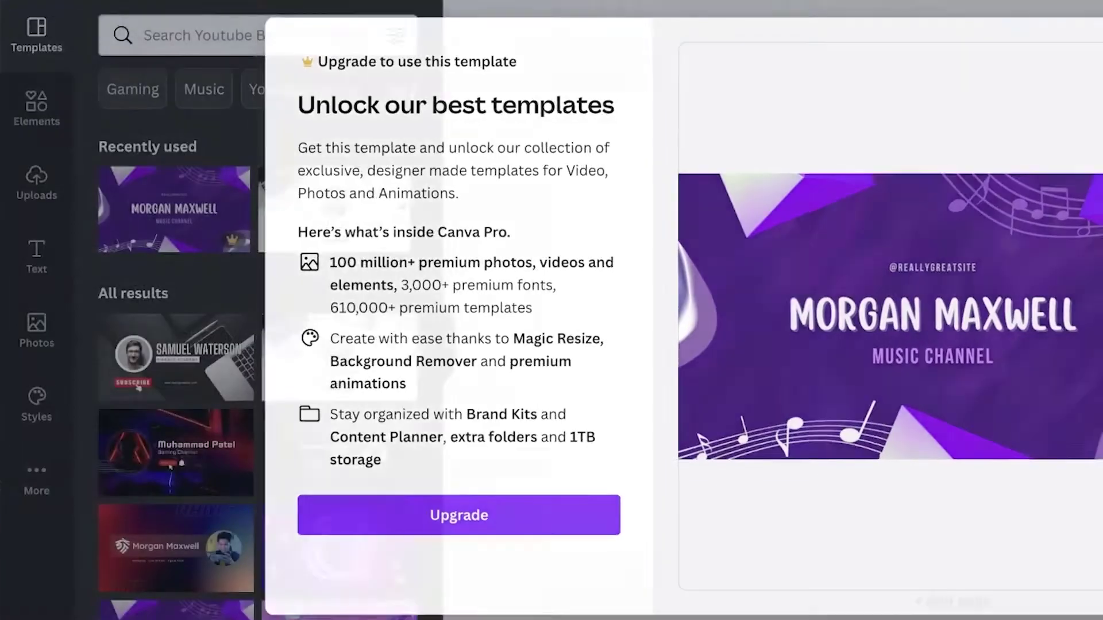
key(Escape)
Apply the Gaming Time banner template to the page and clear it again.
scroll(258, 345, down, 7)
click(262, 310)
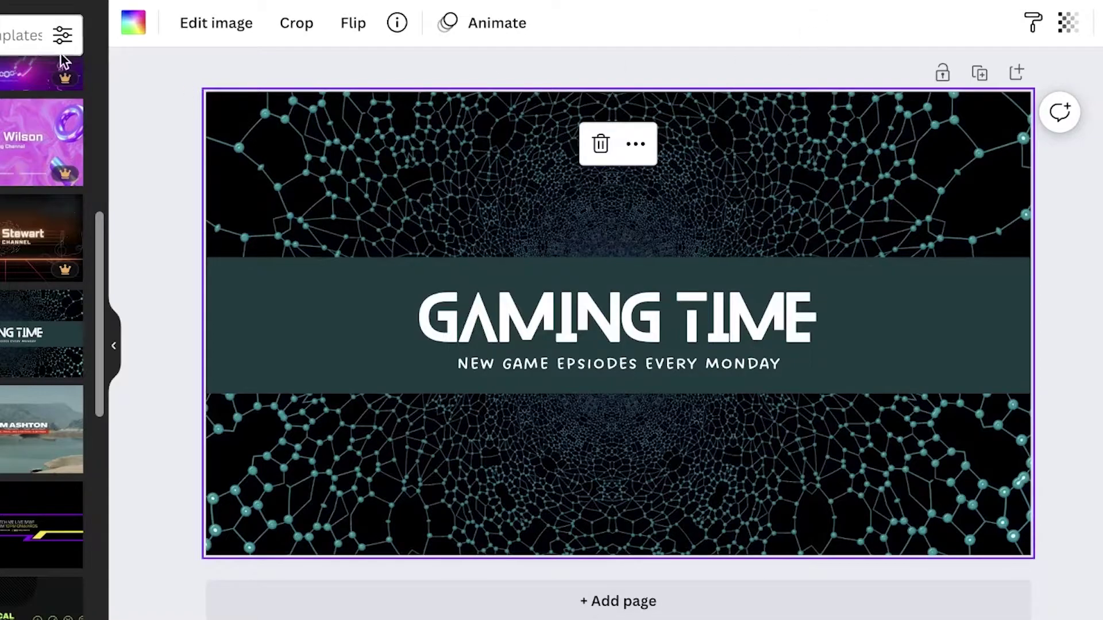
key(Delete)
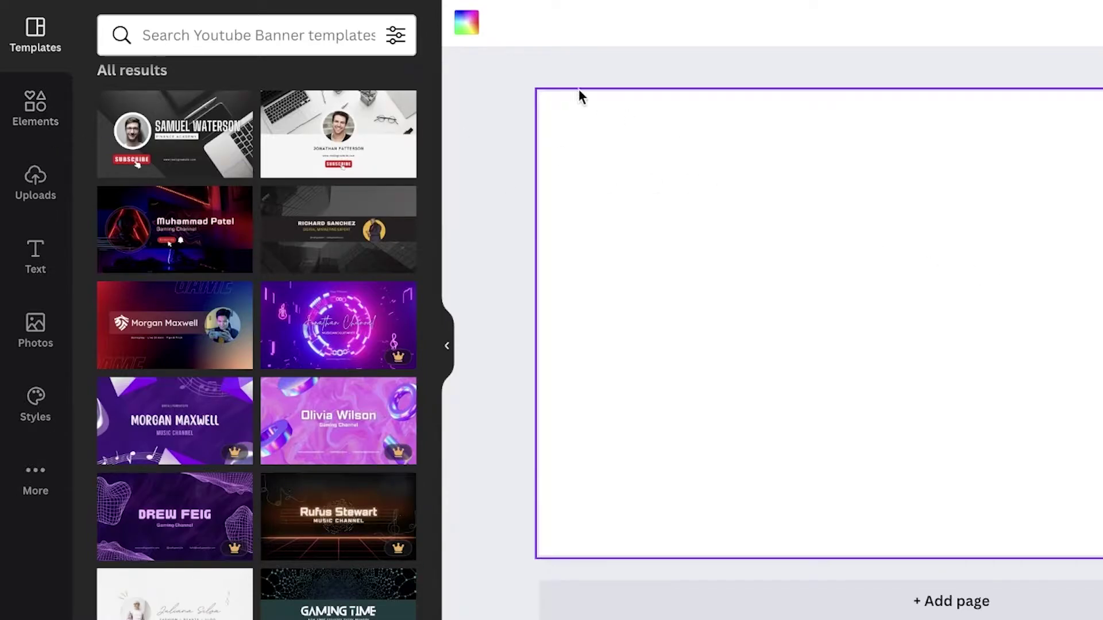
Set the page background to a custom very light pink.
click(463, 23)
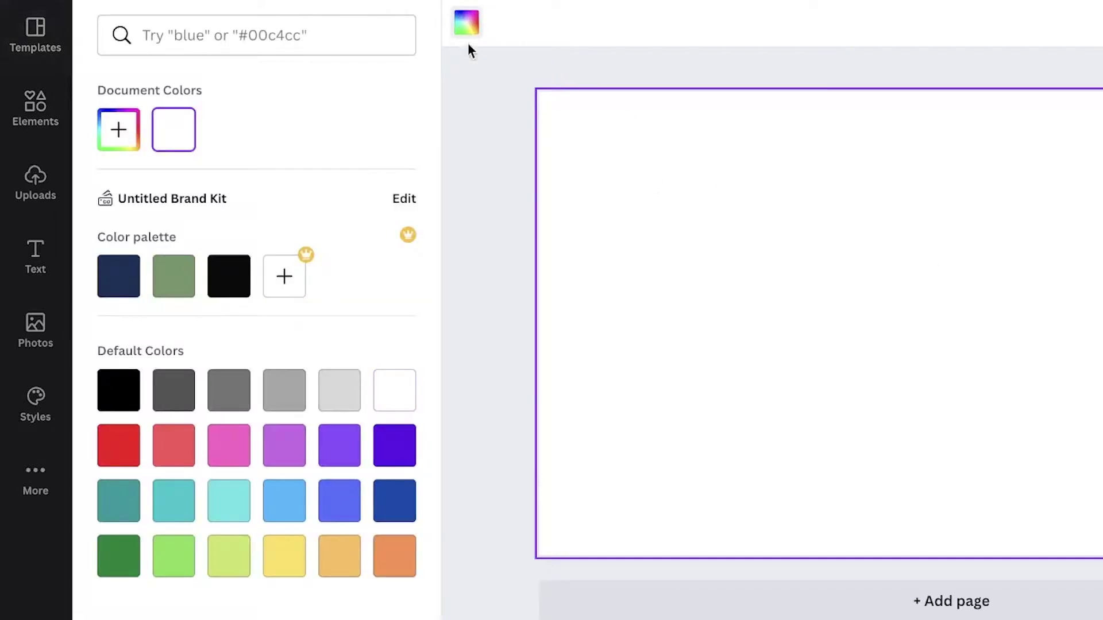
click(117, 135)
click(345, 306)
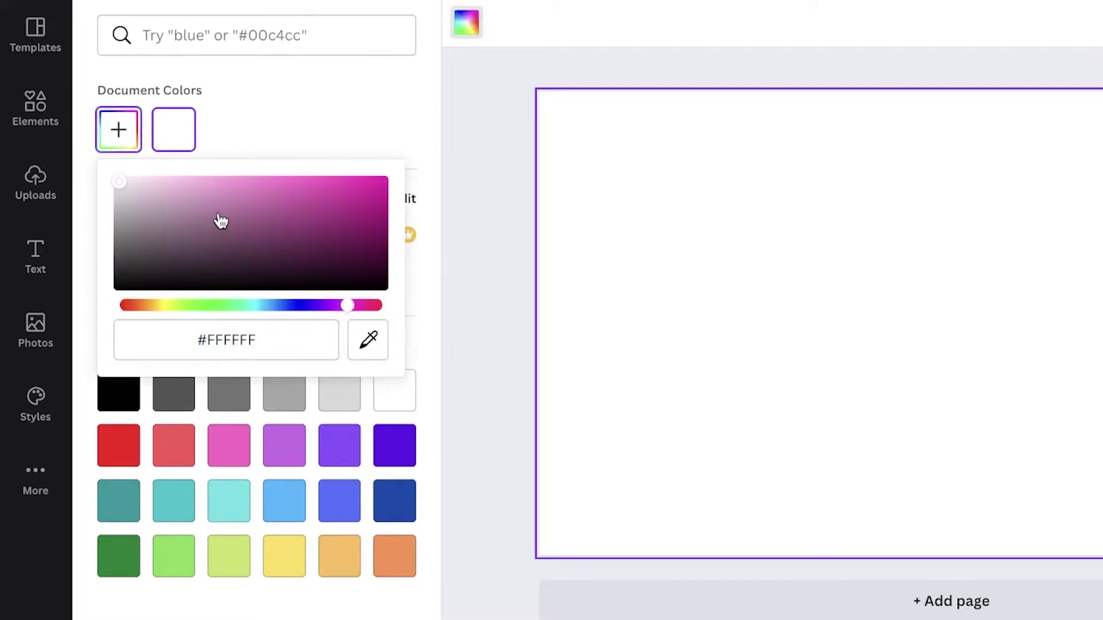
drag(220, 221, 170, 176)
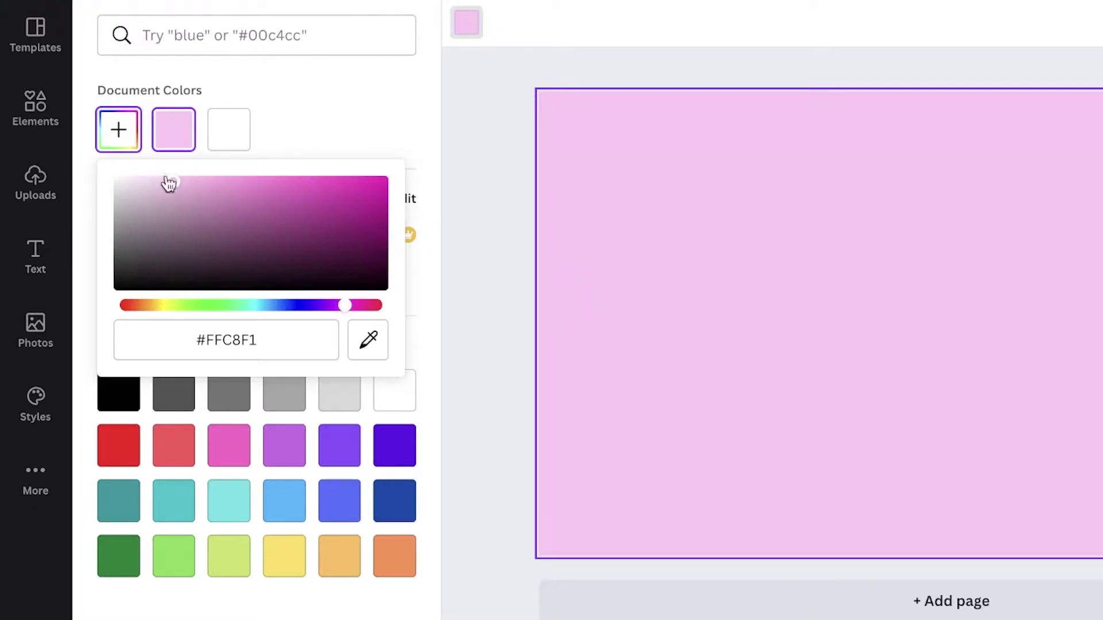
drag(170, 183, 151, 181)
click(335, 130)
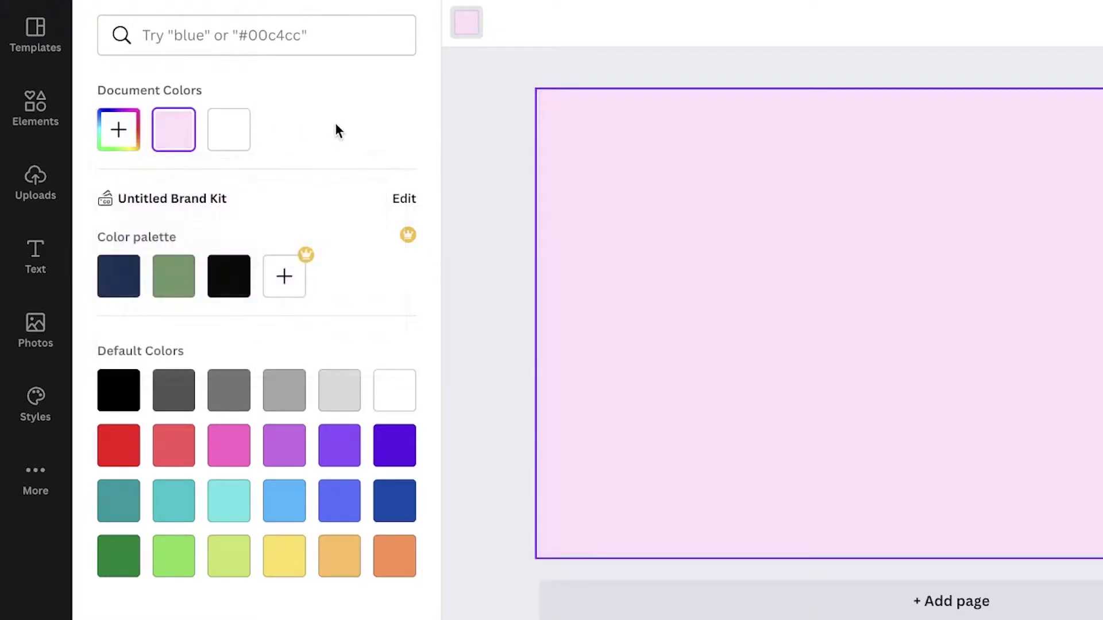
Search the elements for "historical" and limit the results to graphics.
click(34, 109)
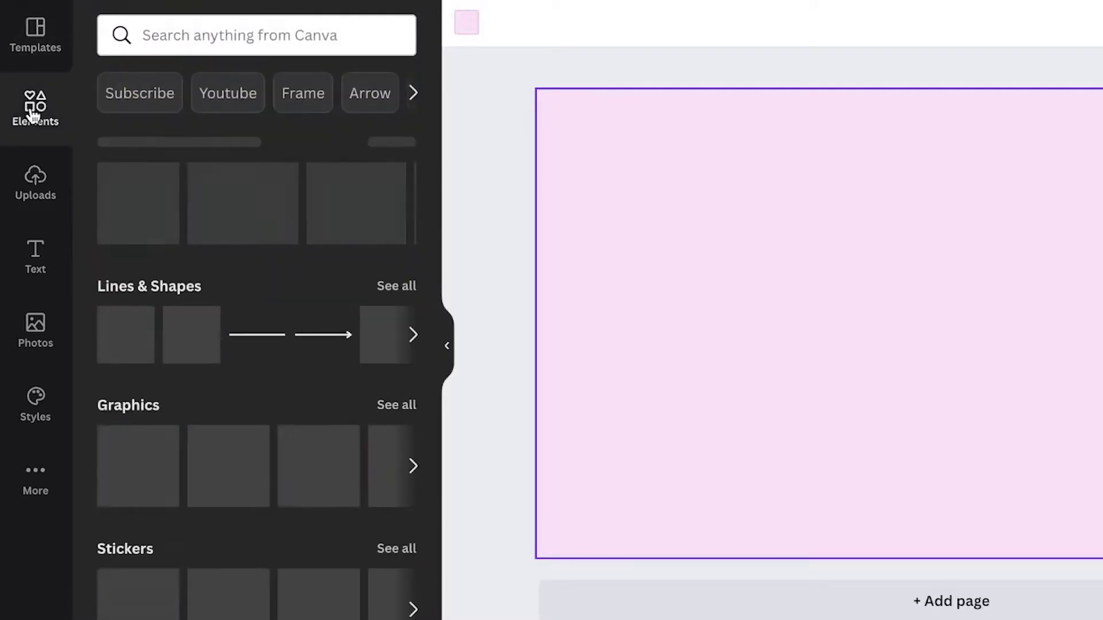
click(179, 32)
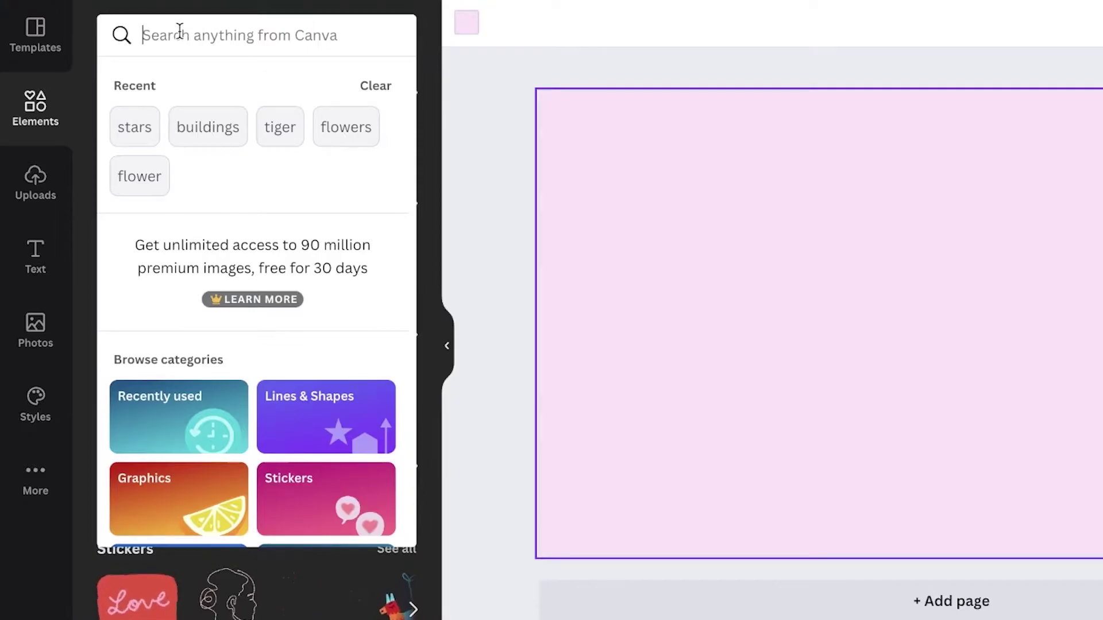
text(historical)
key(Return)
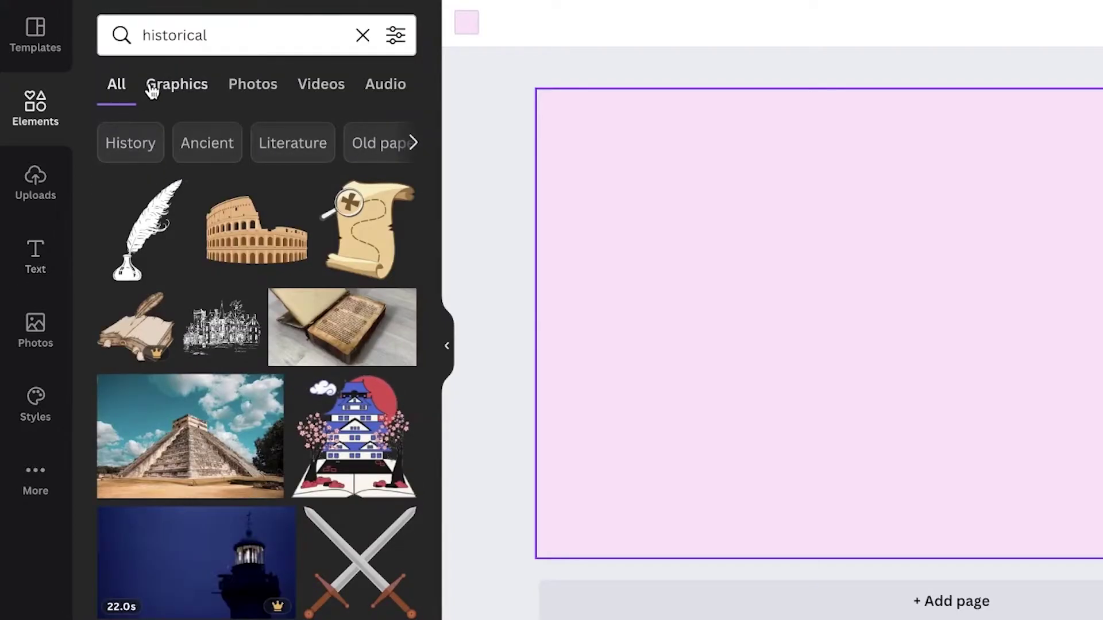
click(156, 93)
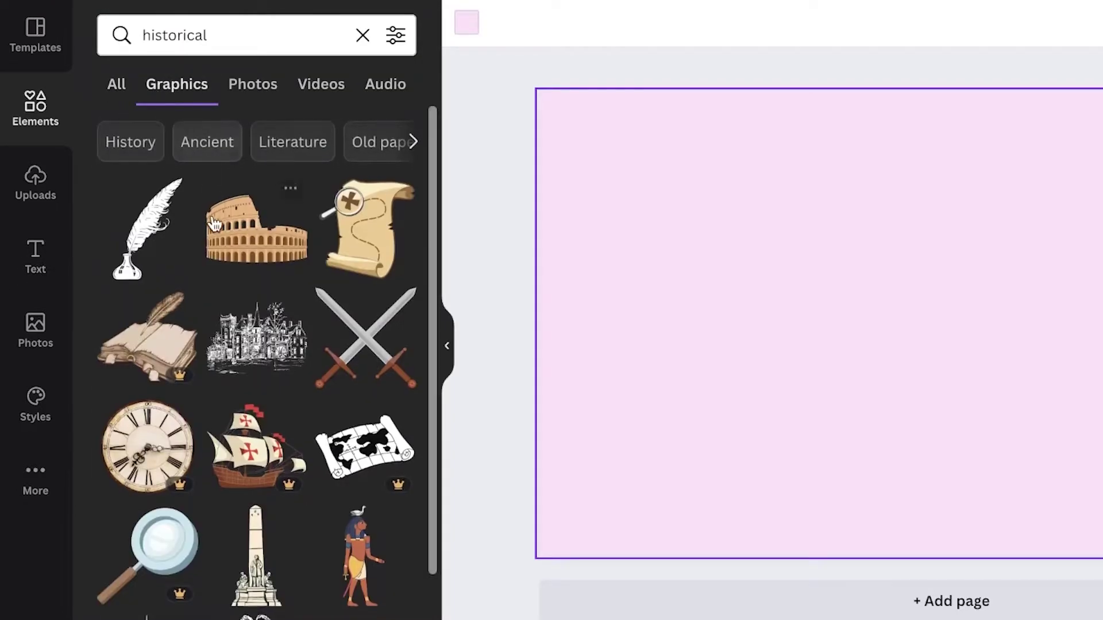
Browse the historical graphics for an illustration that suits the banner.
scroll(131, 299, down, 1)
scroll(327, 369, down, 8)
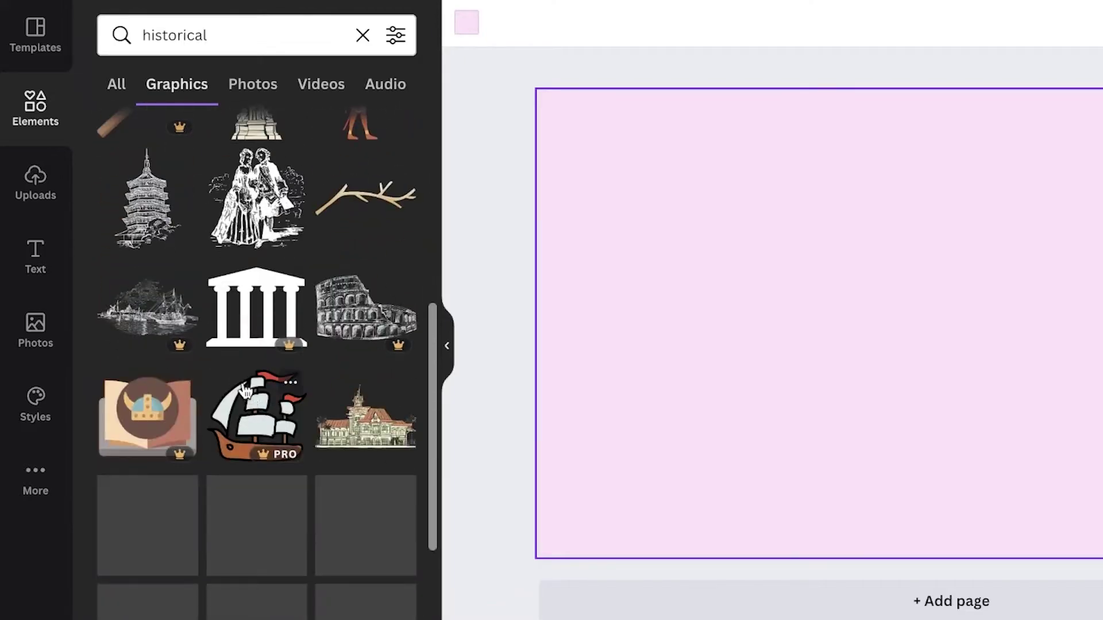
scroll(647, 244, down, 1)
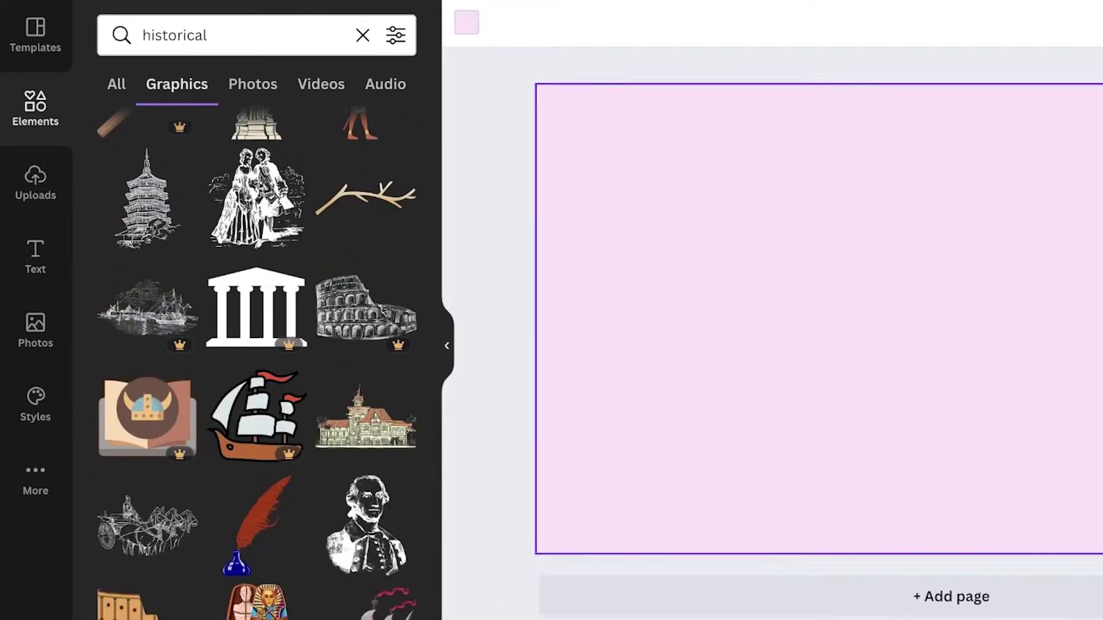
scroll(206, 494, down, 3)
scroll(172, 362, down, 3)
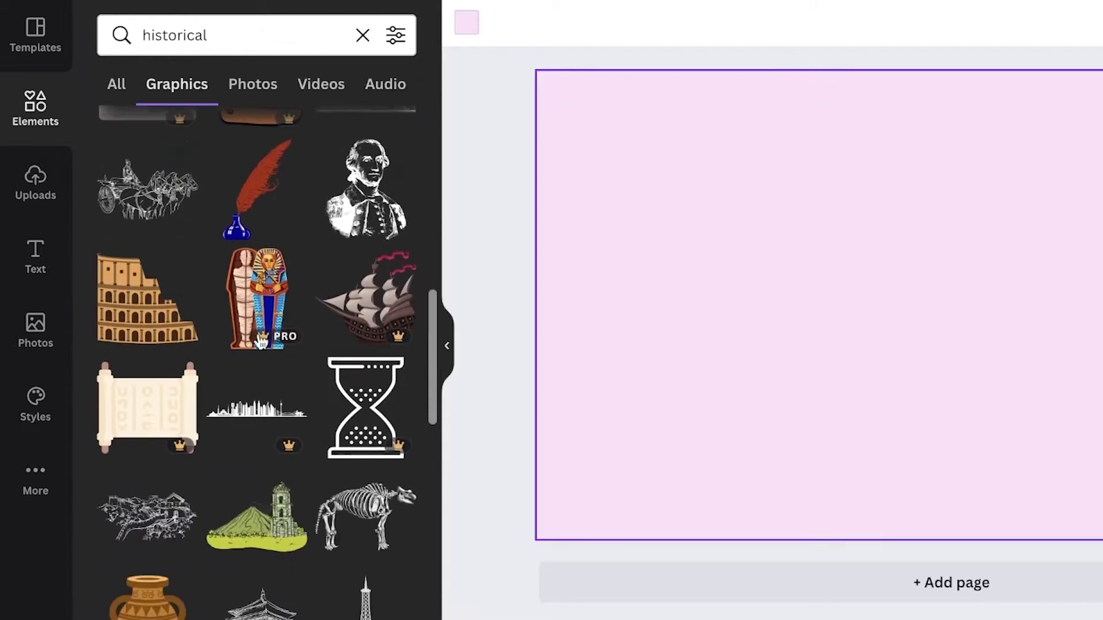
scroll(400, 368, down, 8)
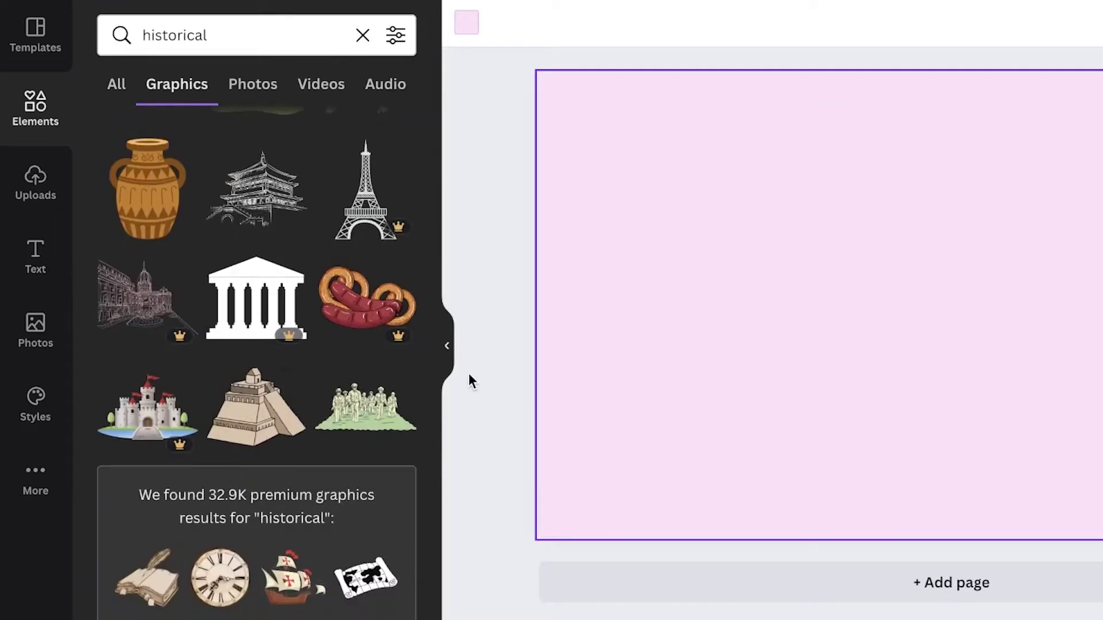
scroll(251, 410, up, 1)
scroll(251, 411, down, 1)
scroll(315, 349, up, 3)
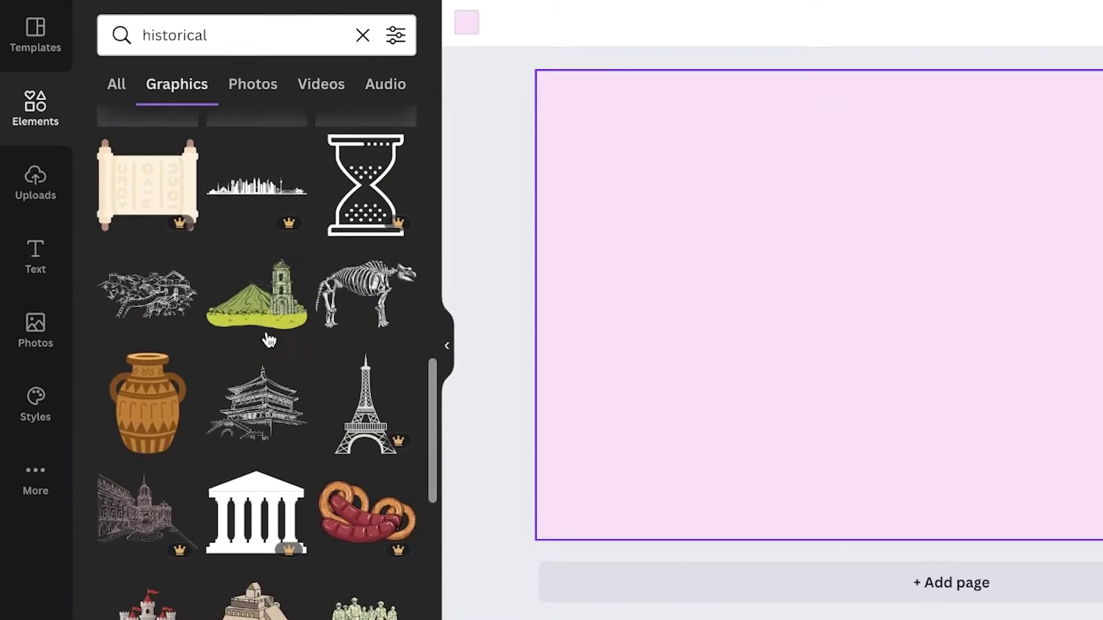
scroll(300, 337, down, 9)
scroll(331, 424, down, 1)
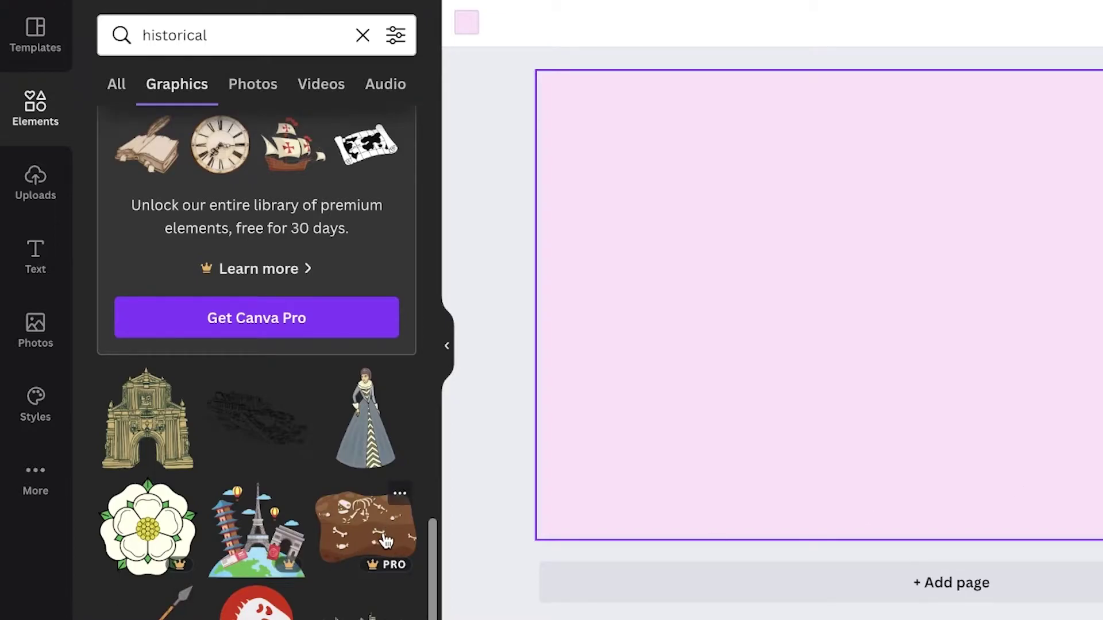
Try the black sketch of the hillside buildings on the banner and delete it.
click(230, 420)
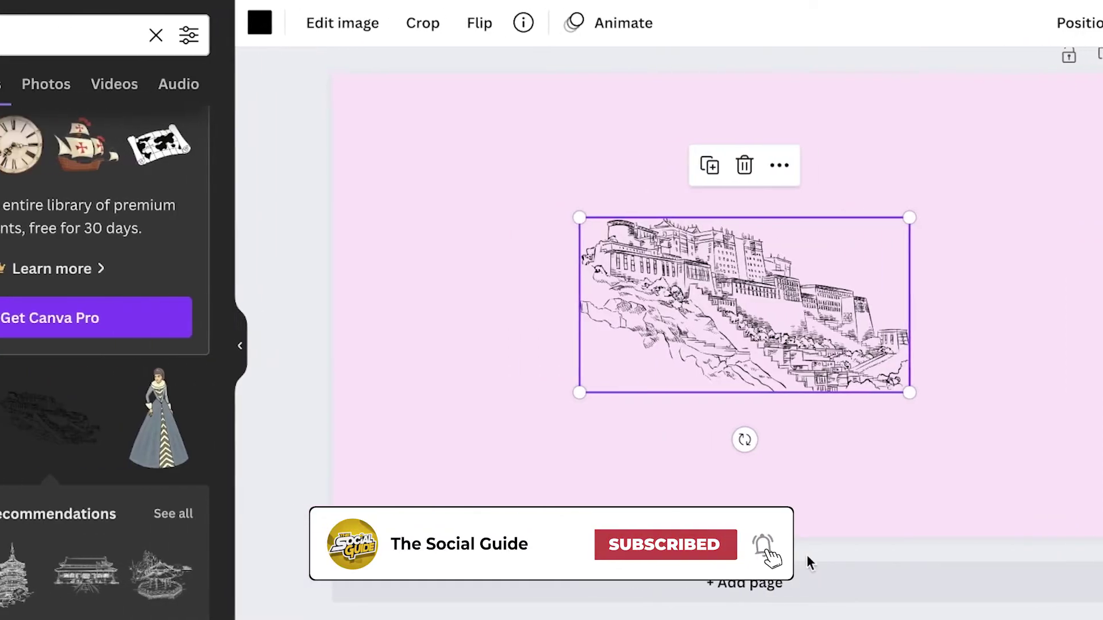
key(Delete)
Examine more historical graphics and the related topic suggestions for the search.
scroll(287, 402, down, 10)
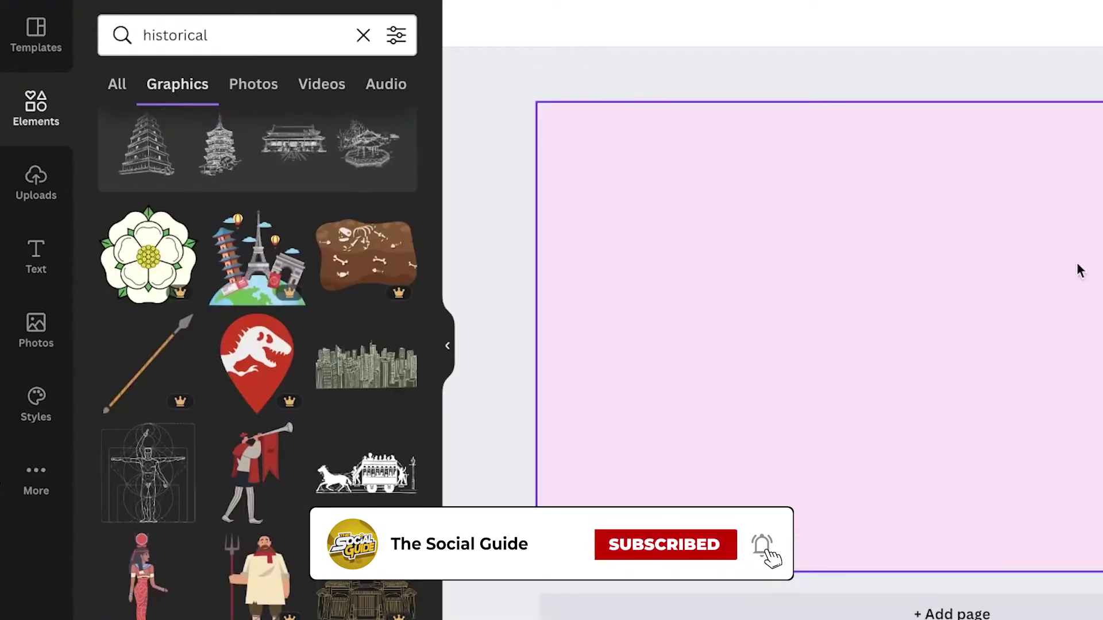
scroll(312, 467, down, 5)
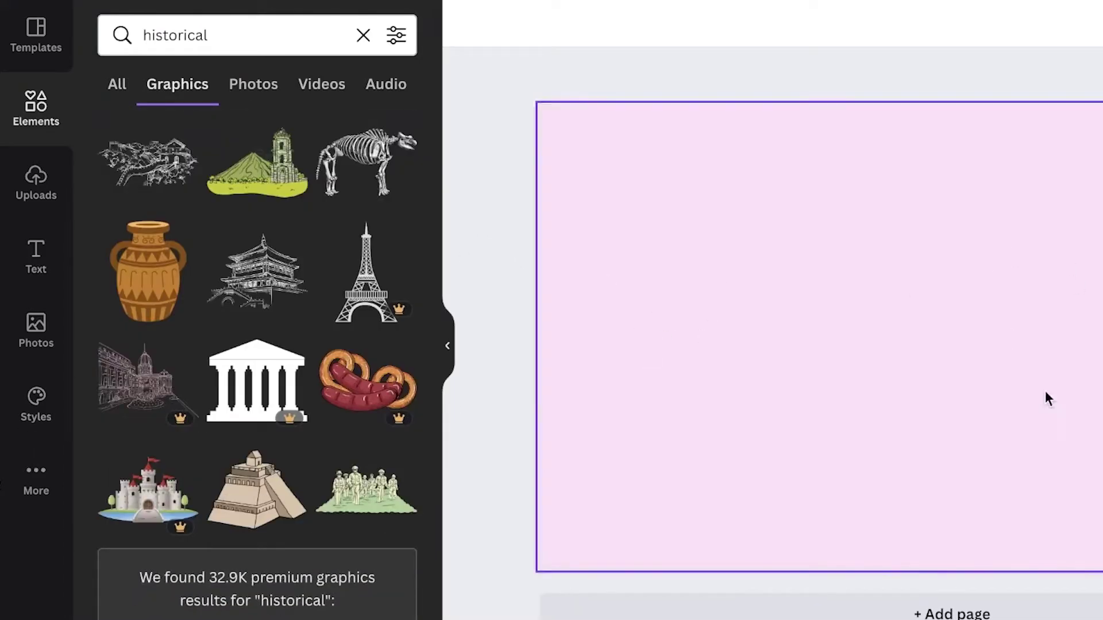
scroll(1049, 400, down, 1)
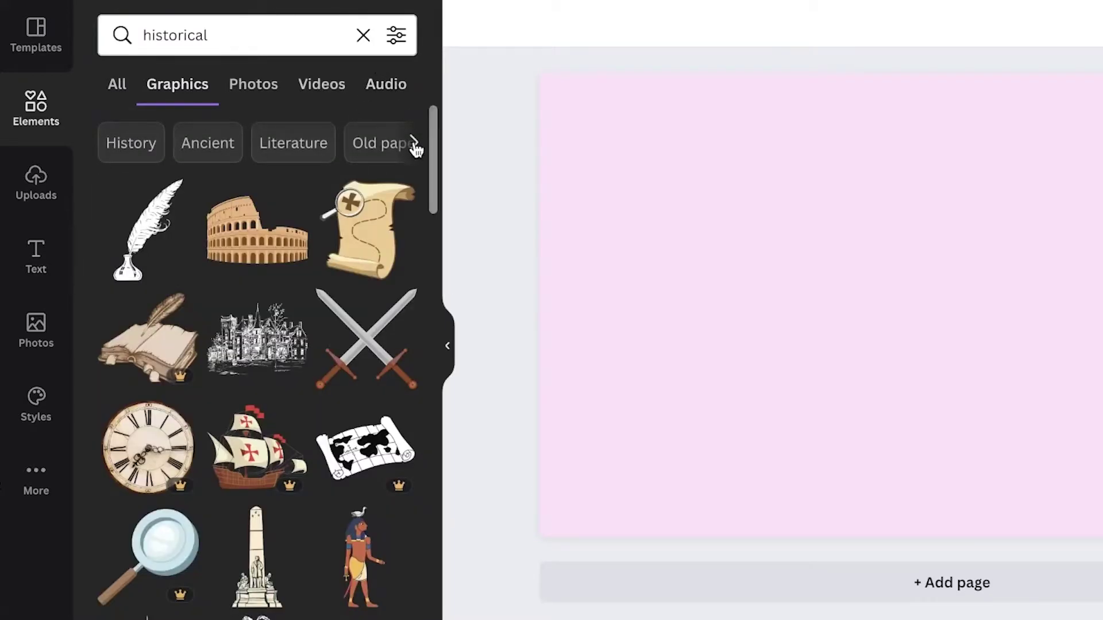
click(413, 145)
click(414, 144)
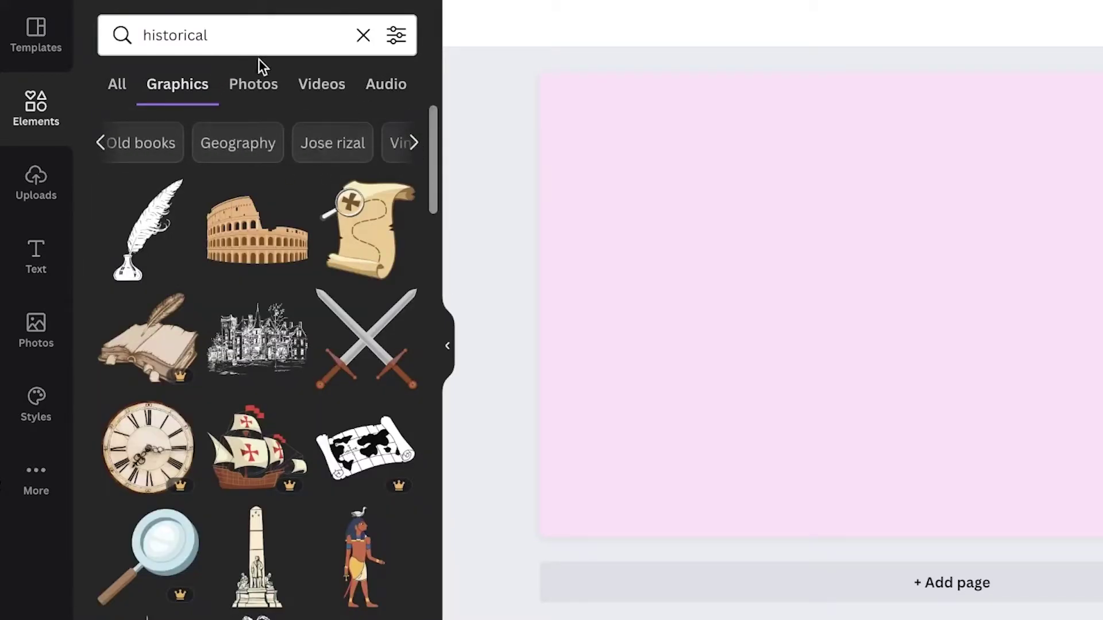
Search the elements for "old books" and limit the results to graphics.
click(363, 35)
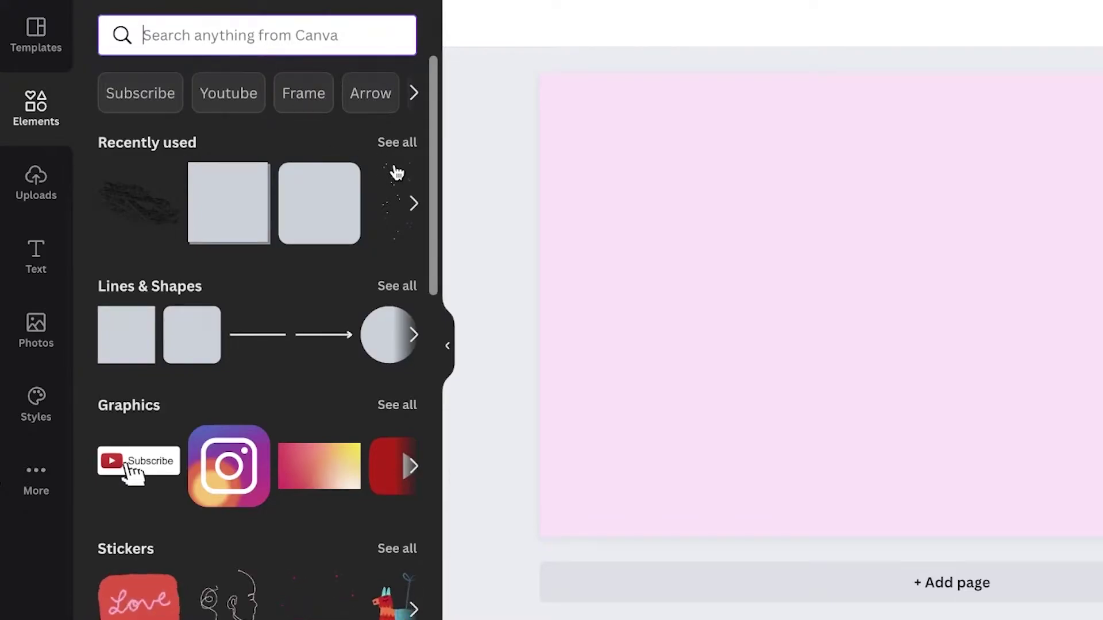
click(336, 22)
text(b)
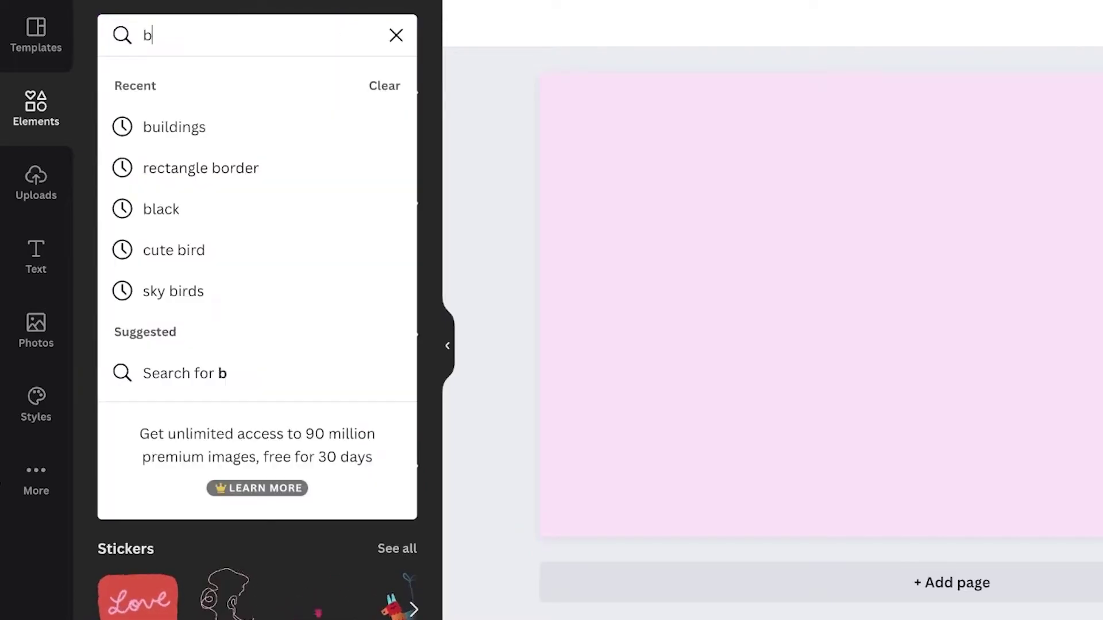
key(BackSpace)
text(old books)
key(Return)
click(175, 92)
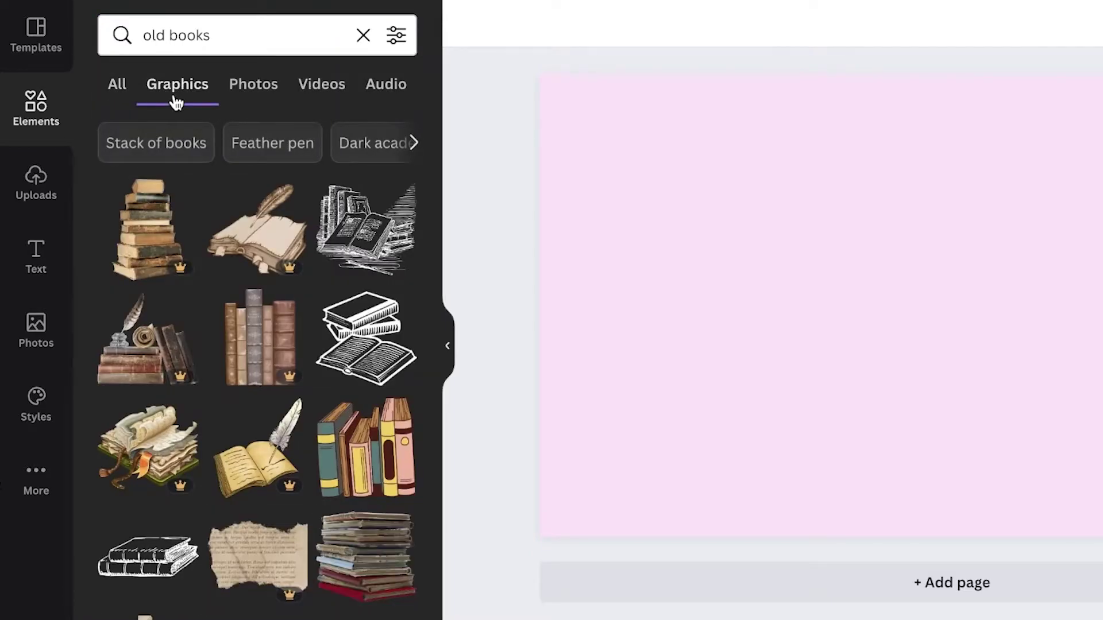
click(128, 90)
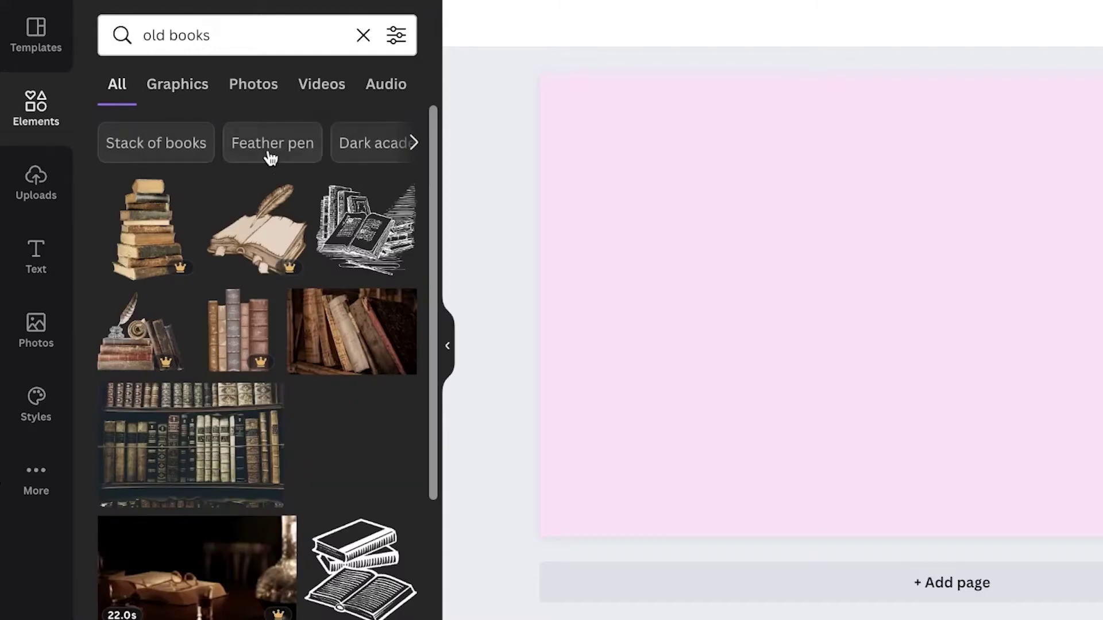
click(182, 90)
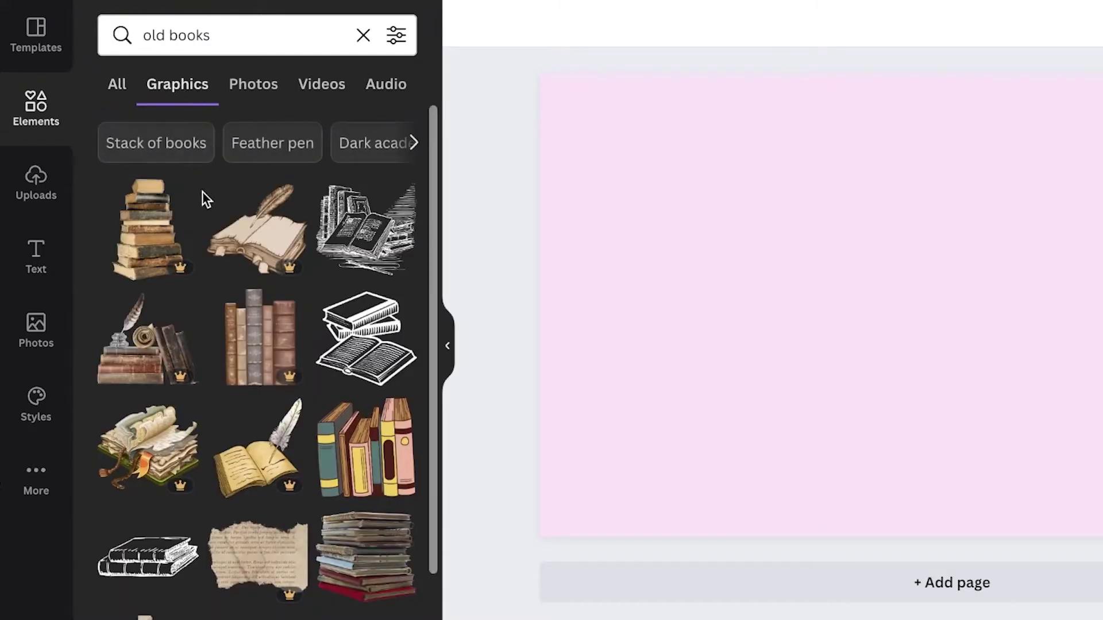
Try the black sketch of two stacked books on the left half of the banner and delete it.
scroll(150, 437, down, 3)
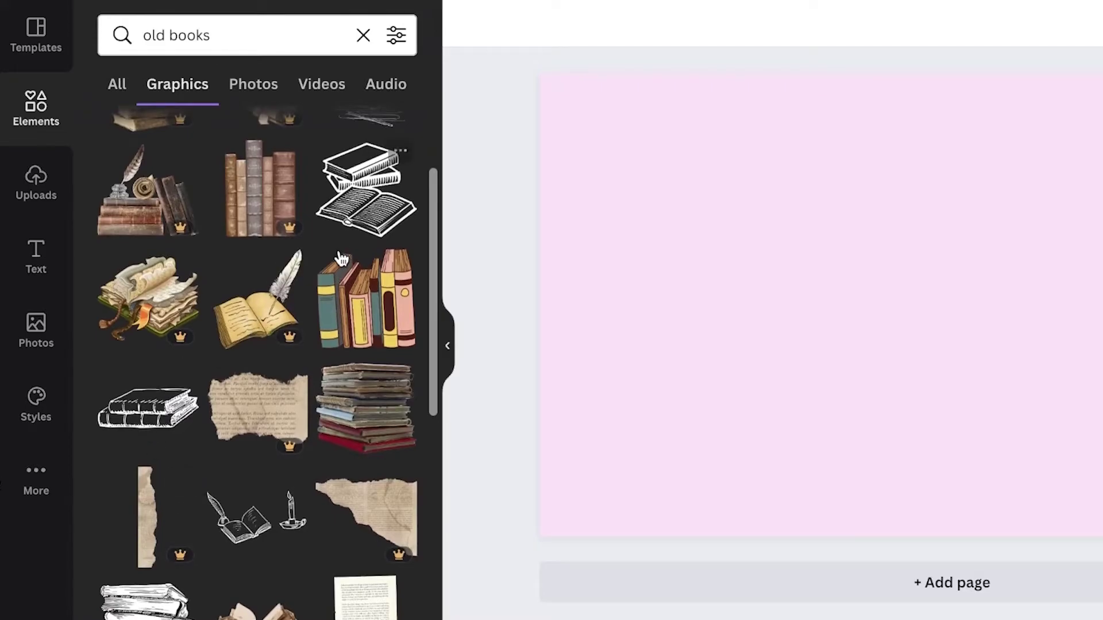
scroll(341, 221, up, 3)
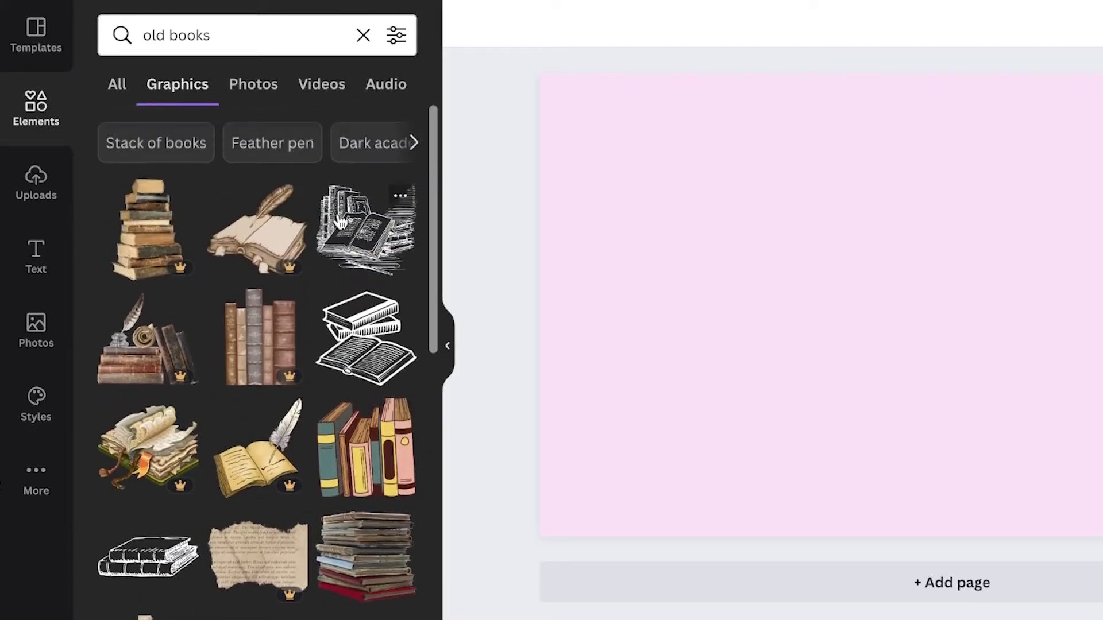
click(140, 557)
drag(890, 316, 704, 282)
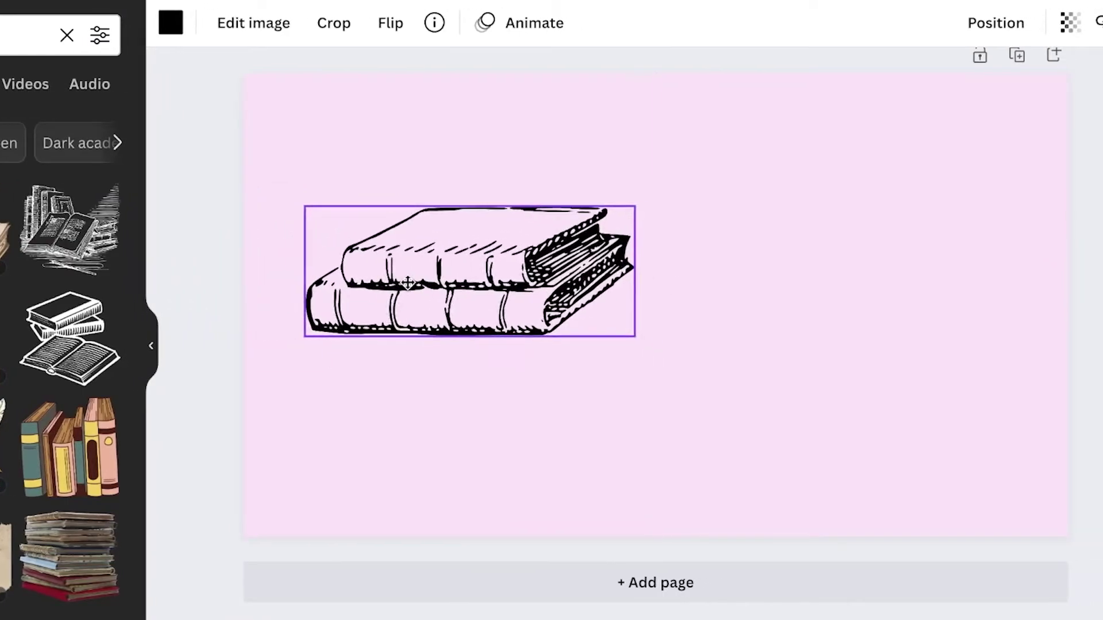
key(Delete)
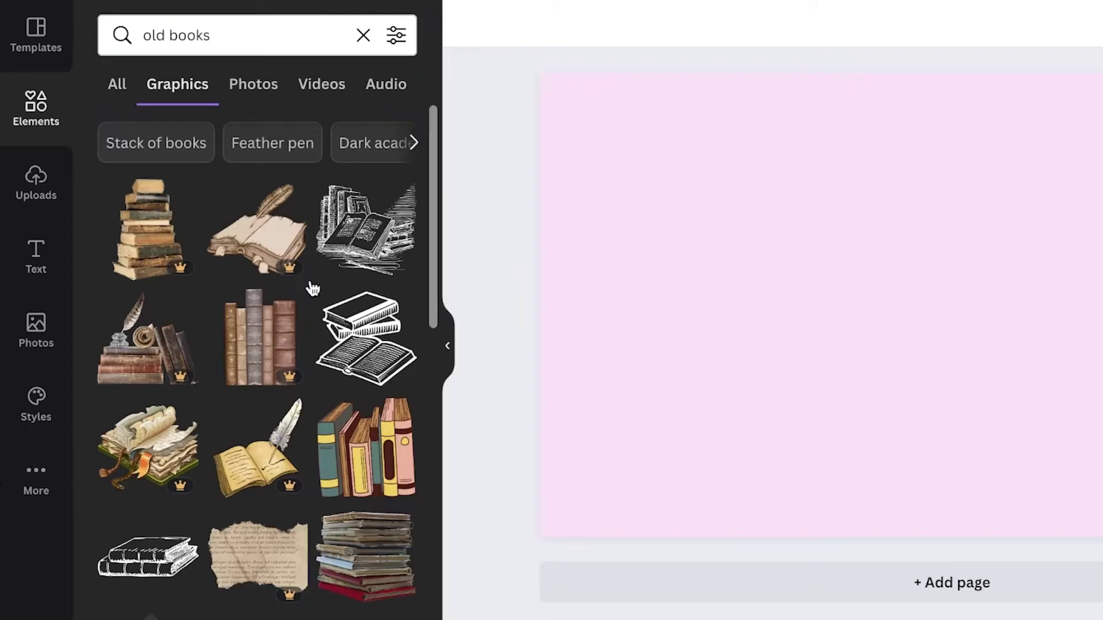
scroll(310, 344, down, 10)
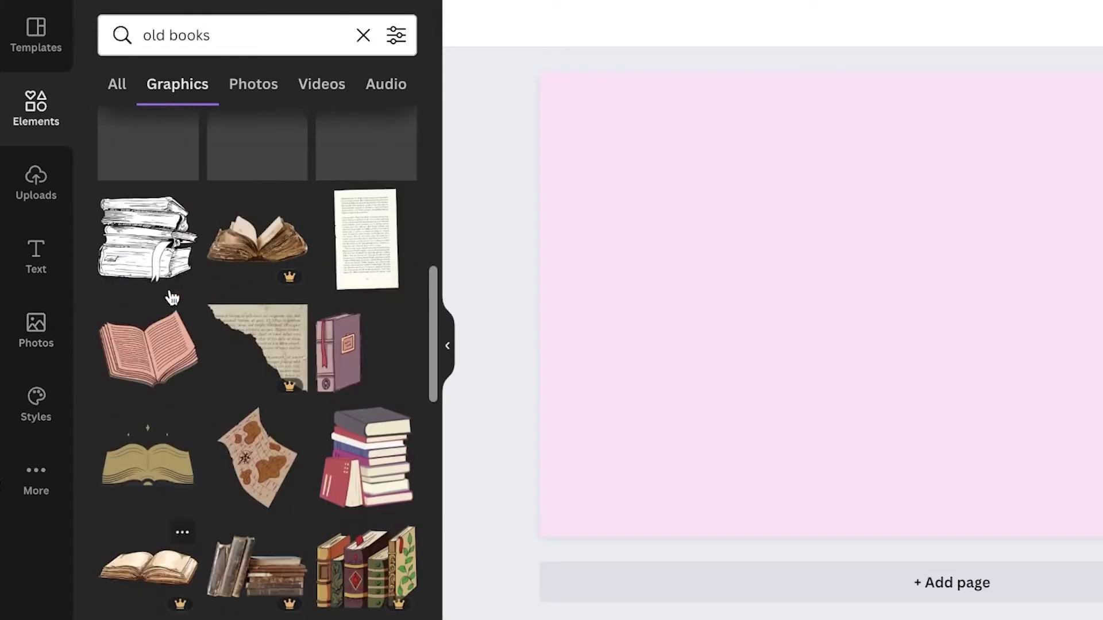
Search the elements for "gradient" and limit the results to graphics.
click(363, 35)
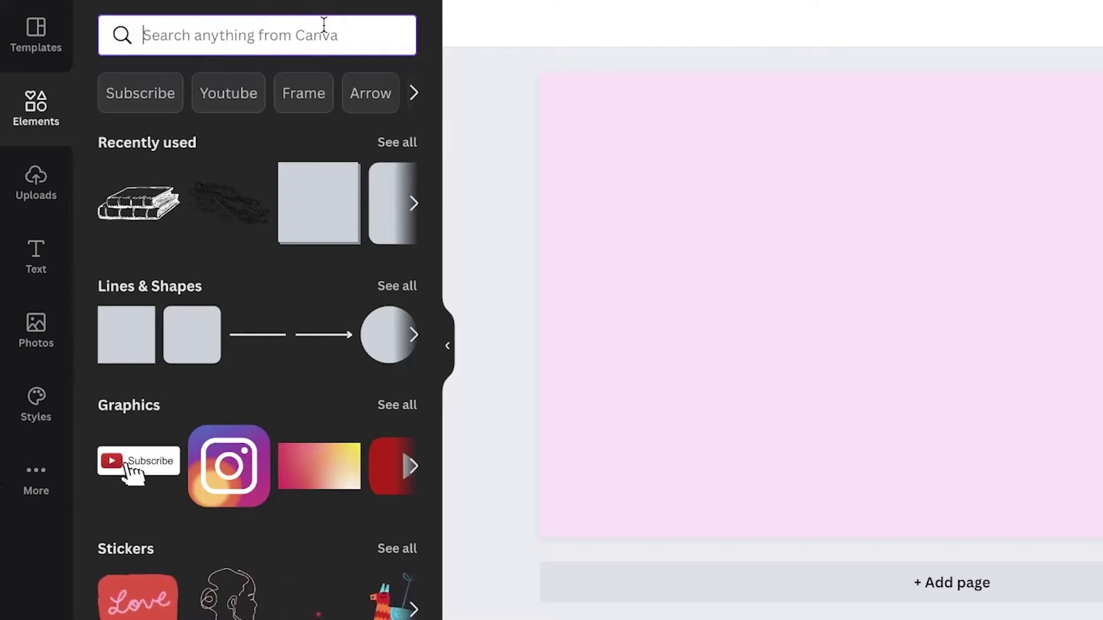
text(gradient)
key(Return)
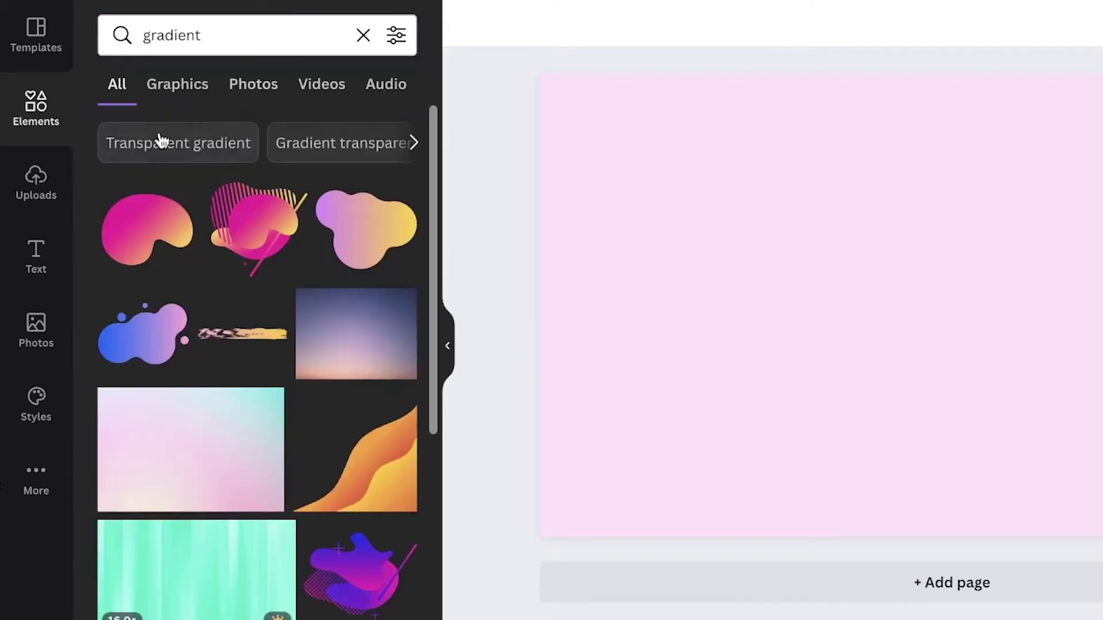
click(170, 92)
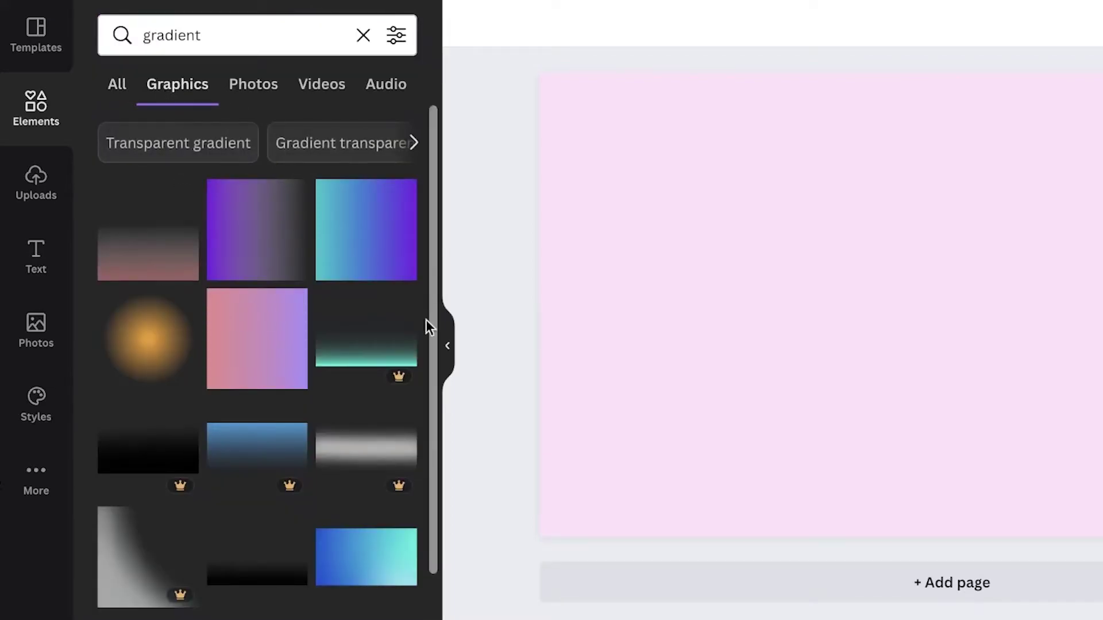
Try the pink-to-yellow gradient rectangle on the banner and delete it.
scroll(310, 241, down, 6)
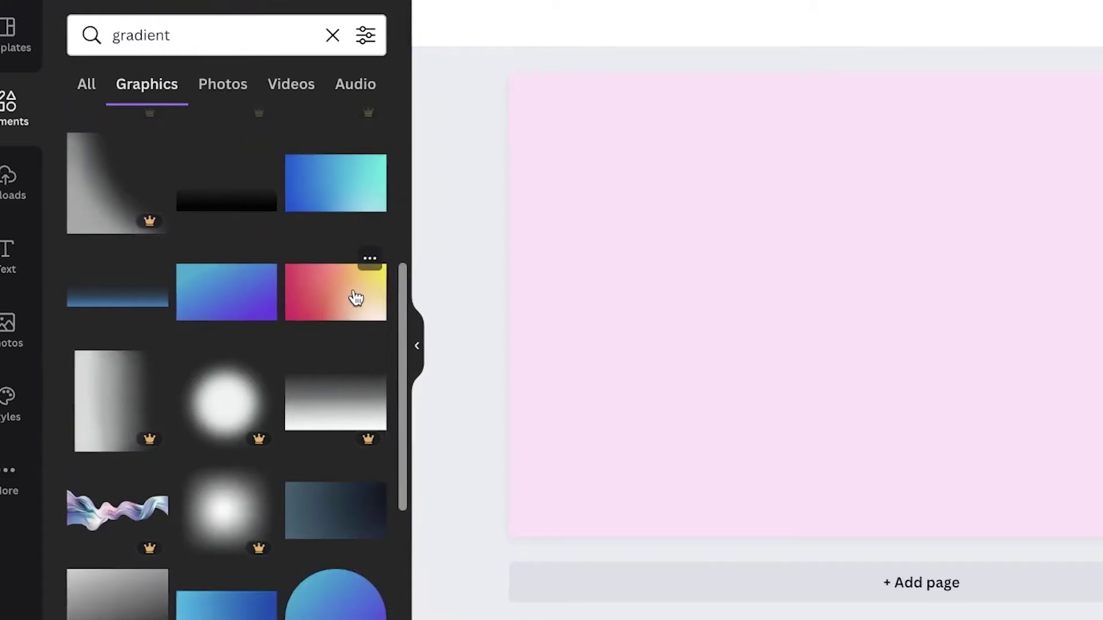
click(356, 298)
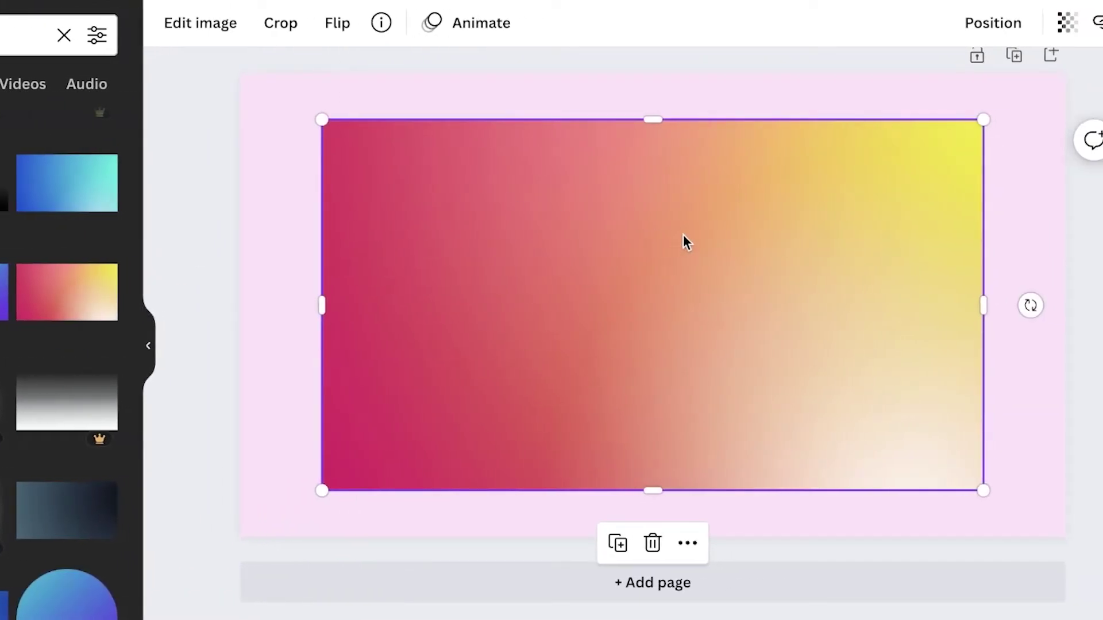
key(Delete)
Add the blurred multicoloured crescent graphic, then resize and position it in the right half of the banner.
scroll(32, 342, down, 7)
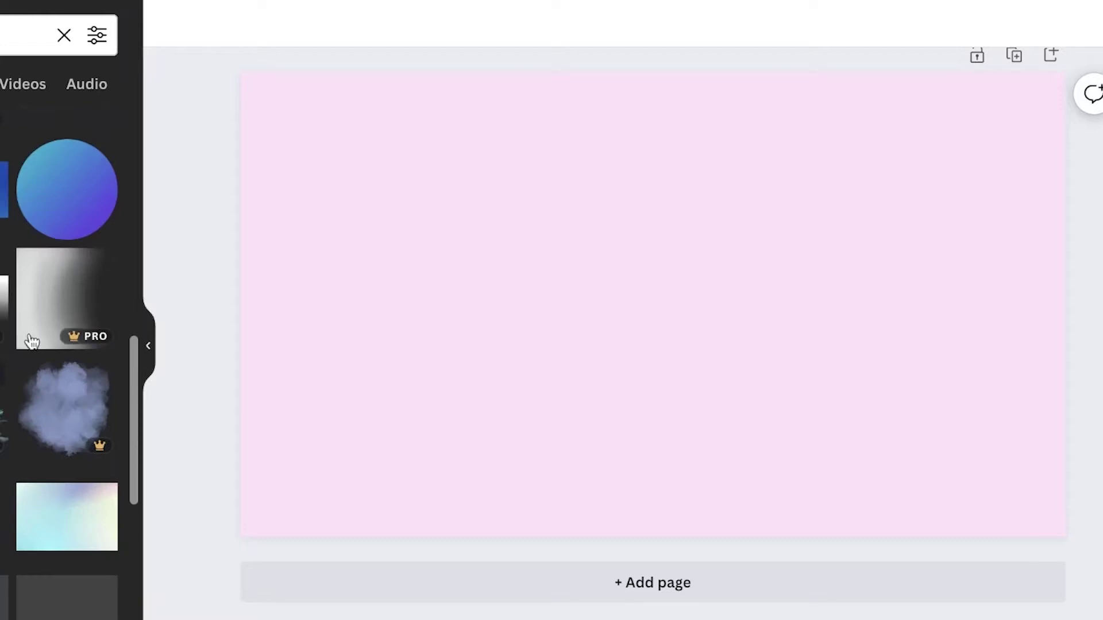
click(68, 595)
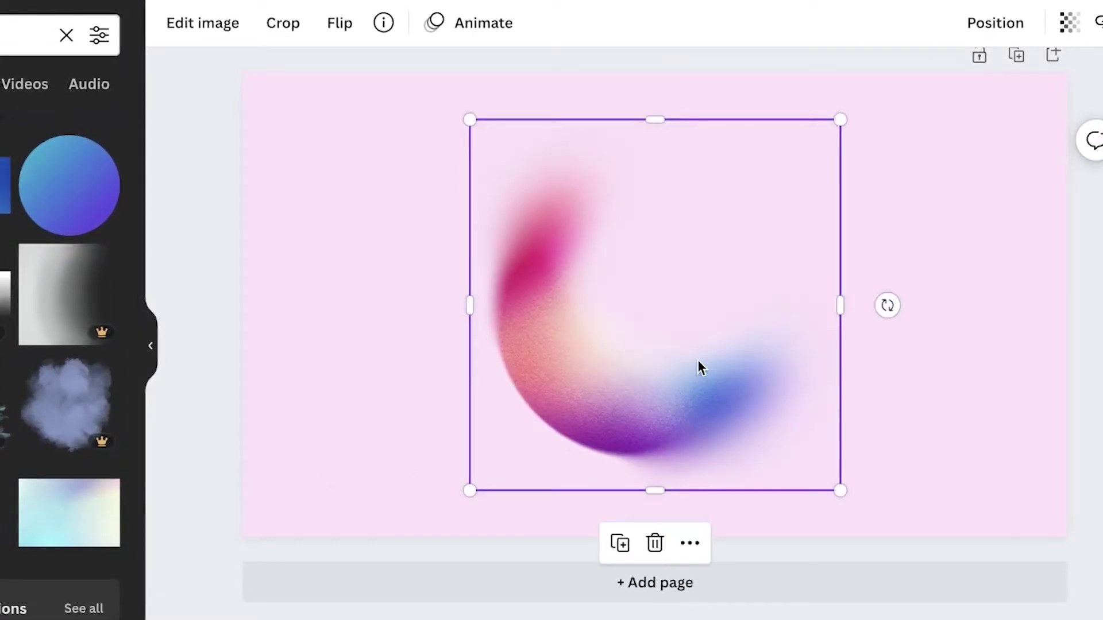
drag(437, 446, 94, 591)
drag(301, 322, 521, 474)
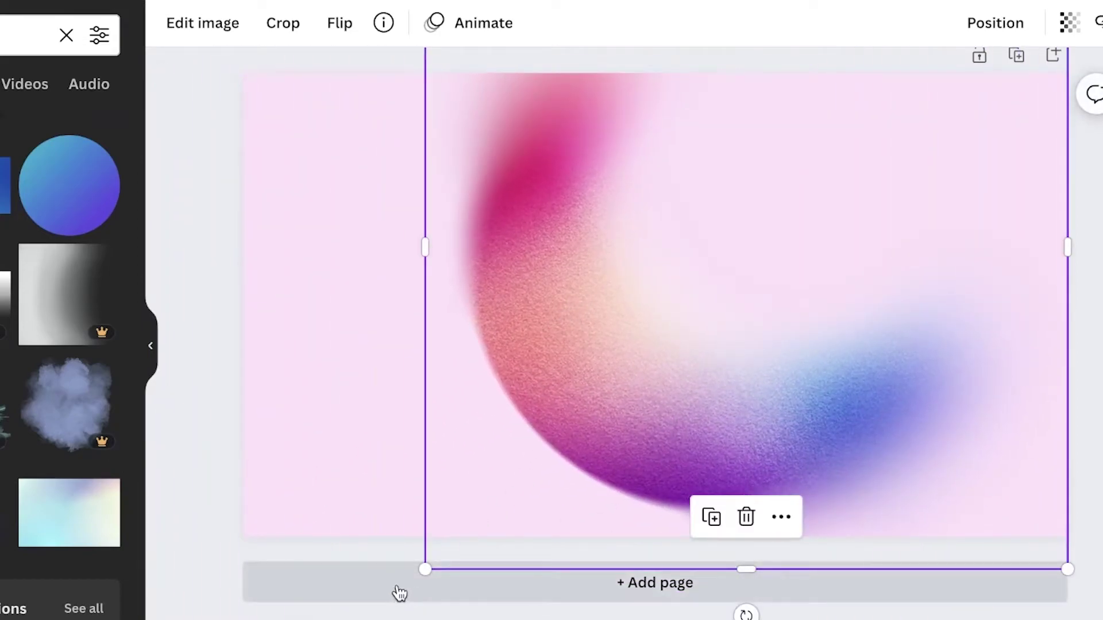
drag(574, 373, 842, 320)
drag(770, 290, 571, 291)
drag(684, 172, 660, 412)
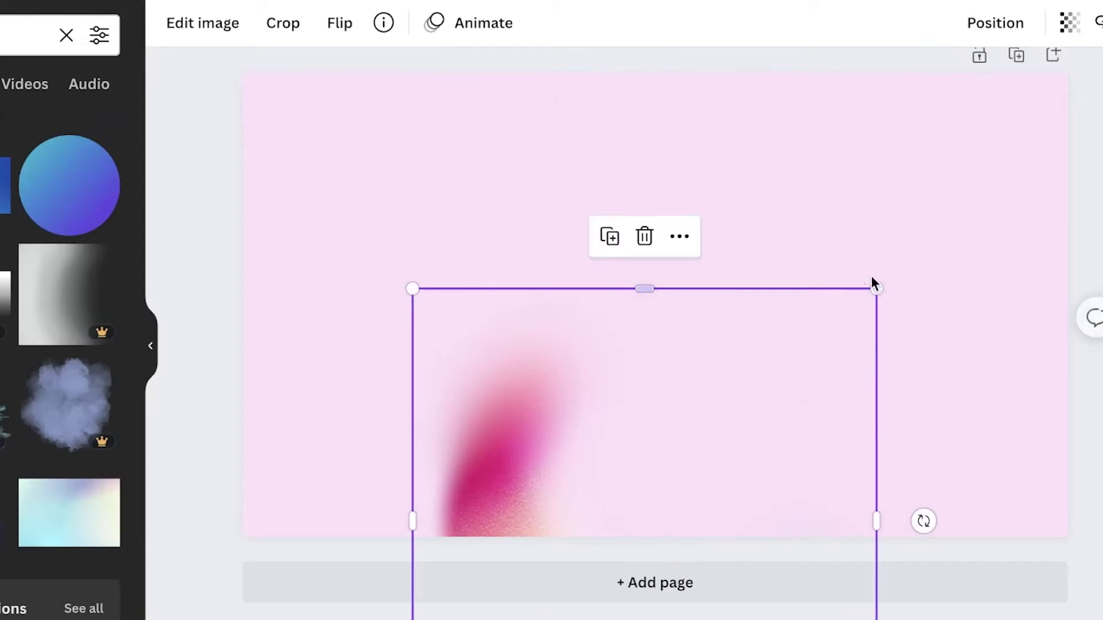
drag(882, 285, 741, 422)
drag(516, 494, 794, 204)
key(Escape)
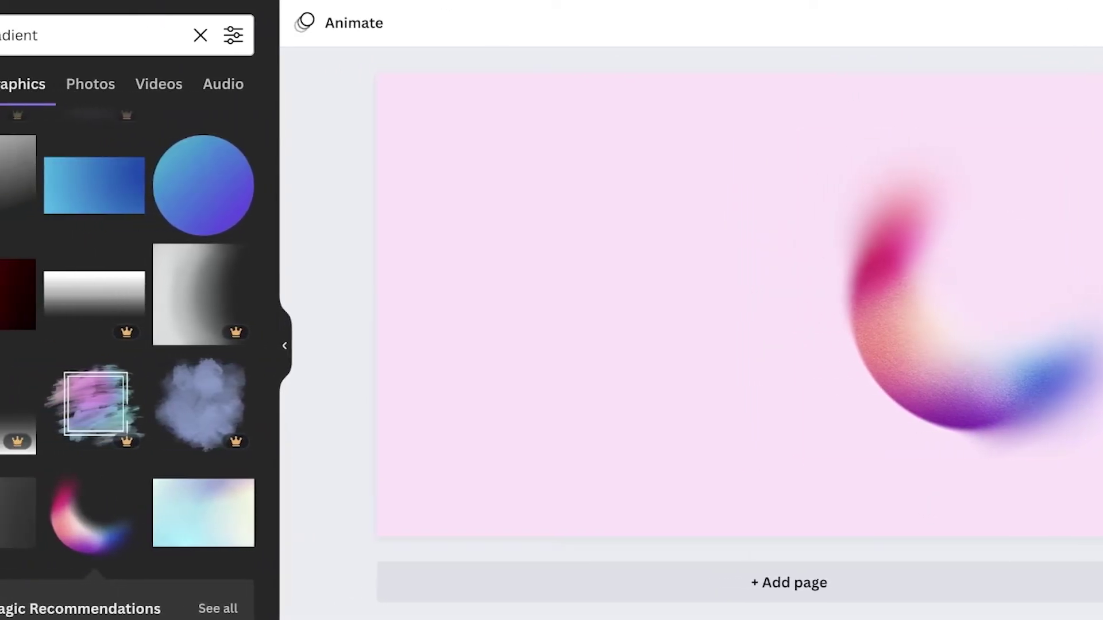
Search the elements for "lines" and limit the results to graphics.
scroll(167, 394, down, 10)
scroll(54, 504, down, 4)
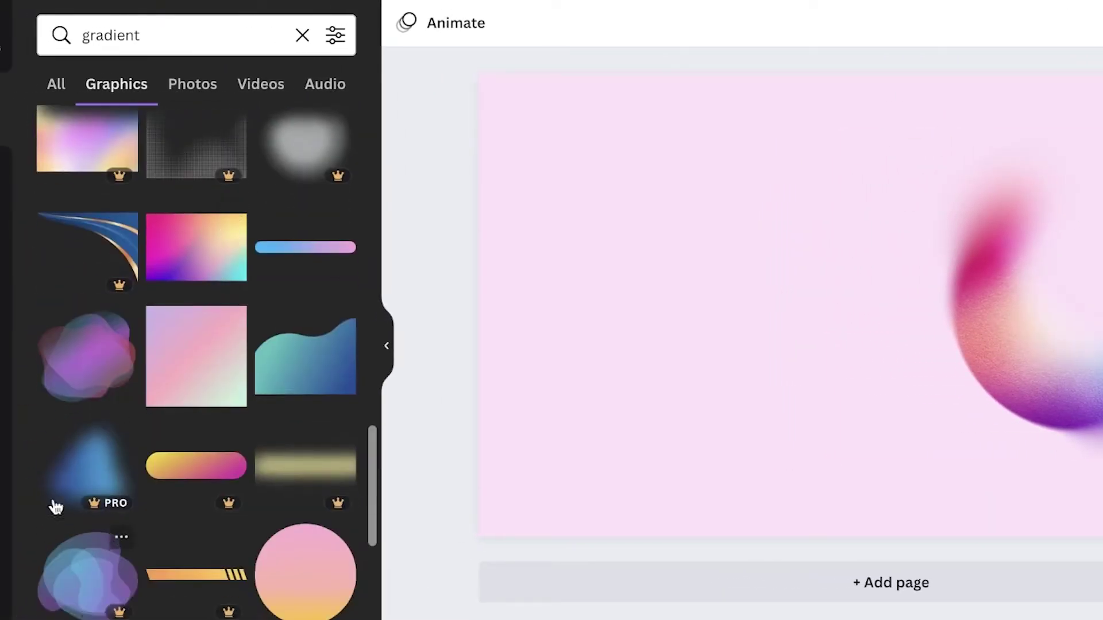
scroll(175, 362, up, 5)
click(302, 35)
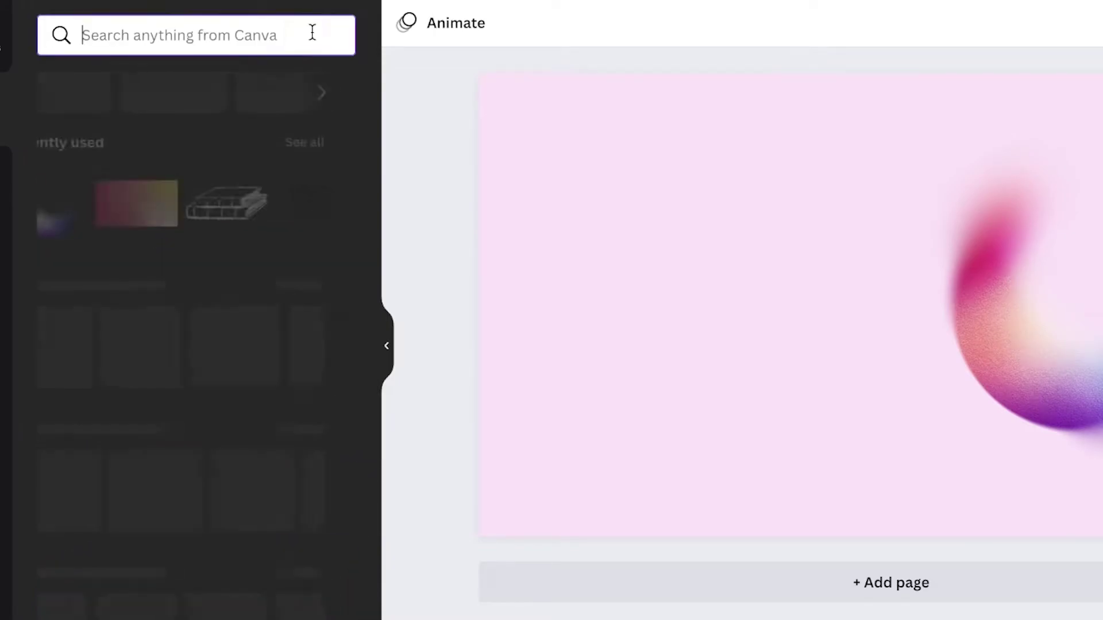
text(lines)
key(Return)
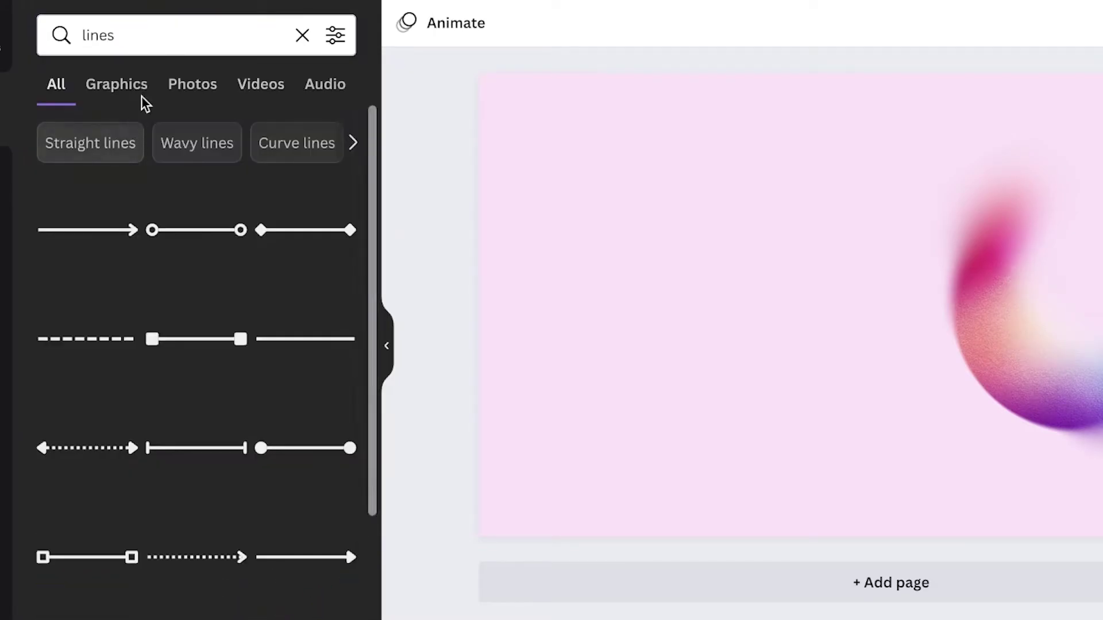
click(135, 83)
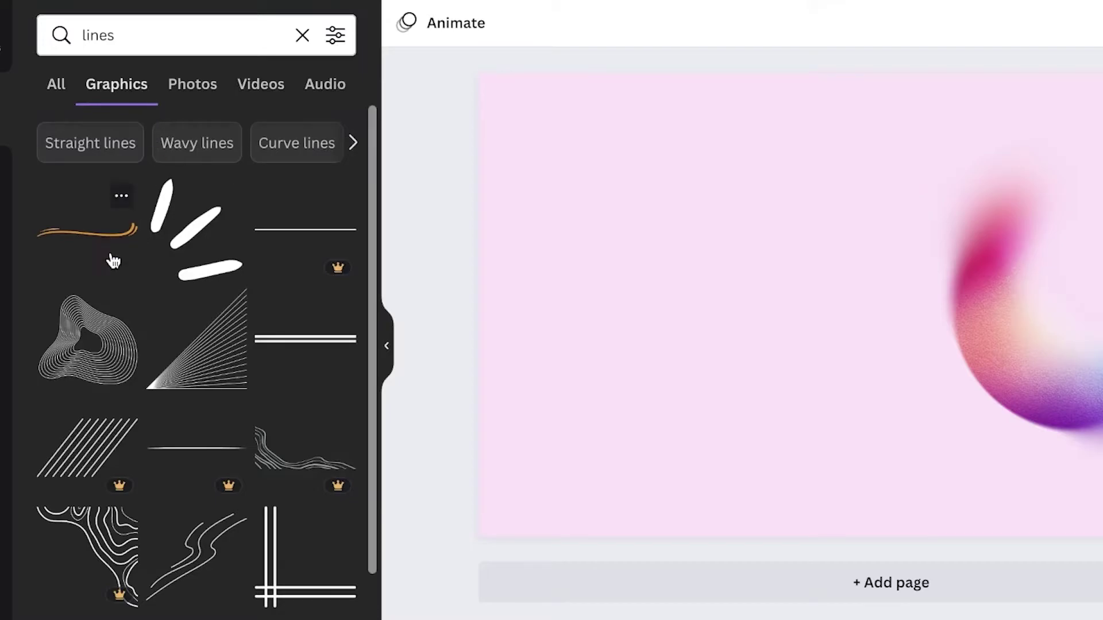
Add the leafy branch line drawing to the banner and place it small in the left half.
scroll(113, 262, down, 9)
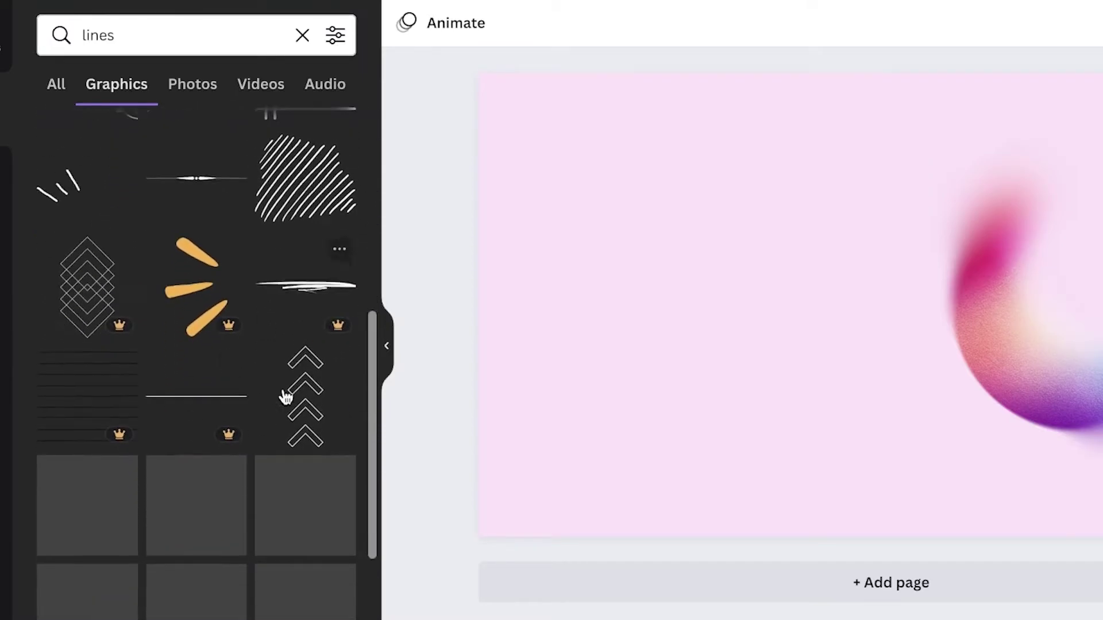
scroll(285, 396, down, 5)
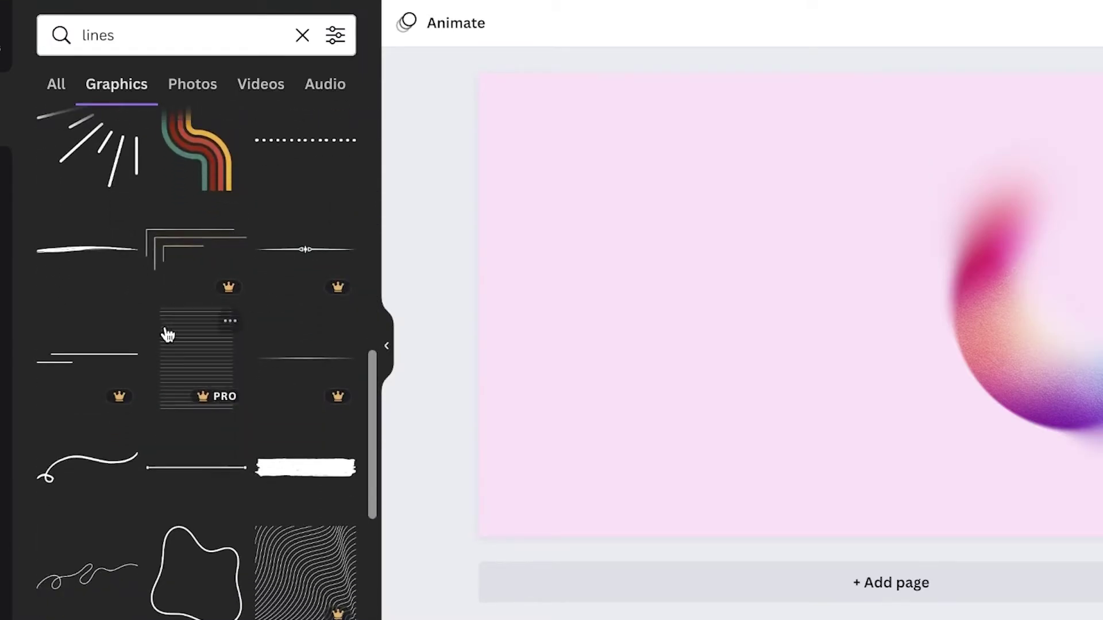
scroll(140, 310, down, 6)
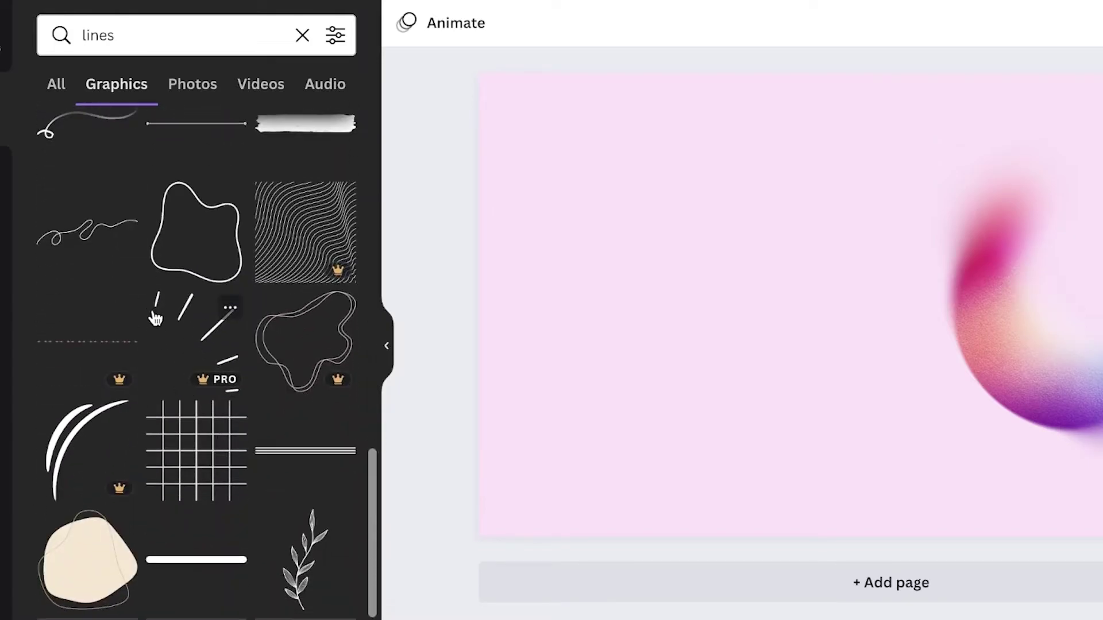
scroll(114, 264, down, 6)
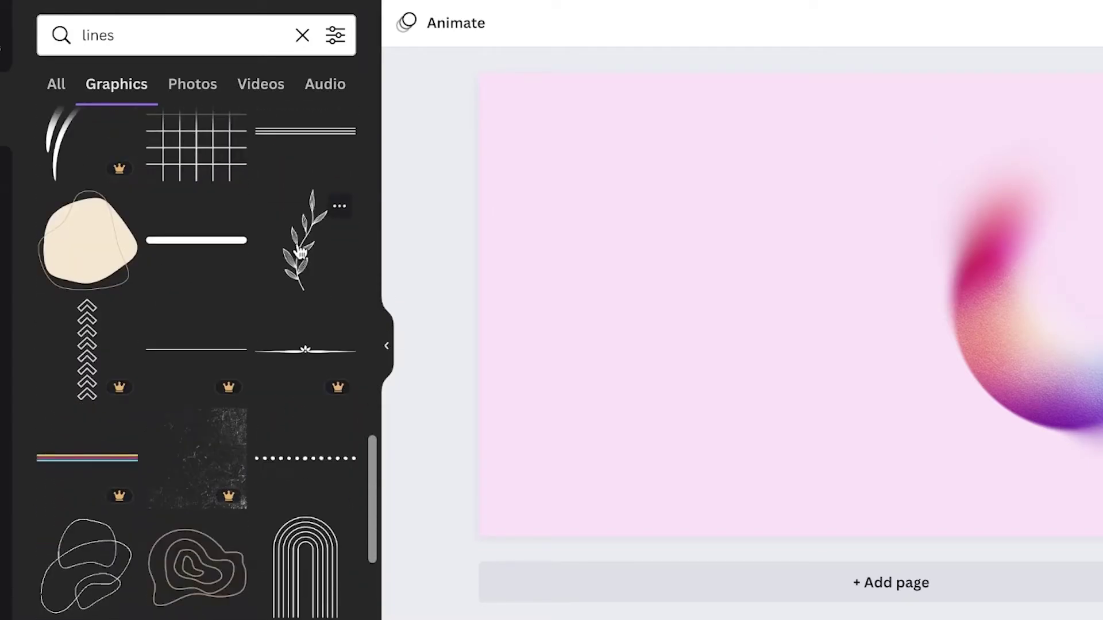
click(304, 241)
drag(868, 273, 610, 291)
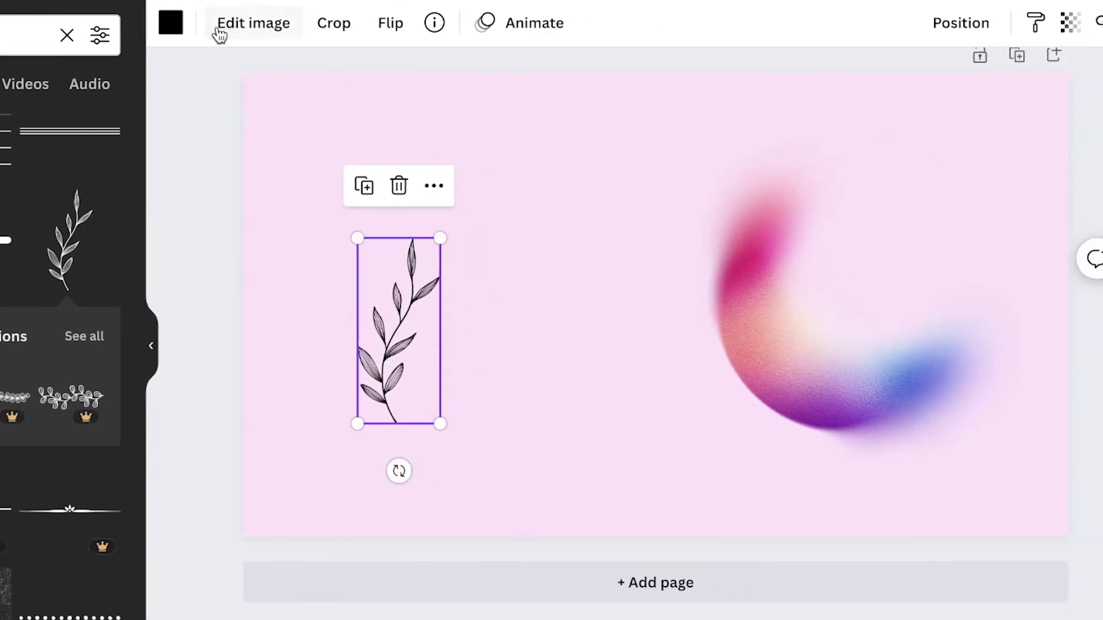
Recolour the leafy branch white and move it to the banner's lower-left corner.
click(406, 22)
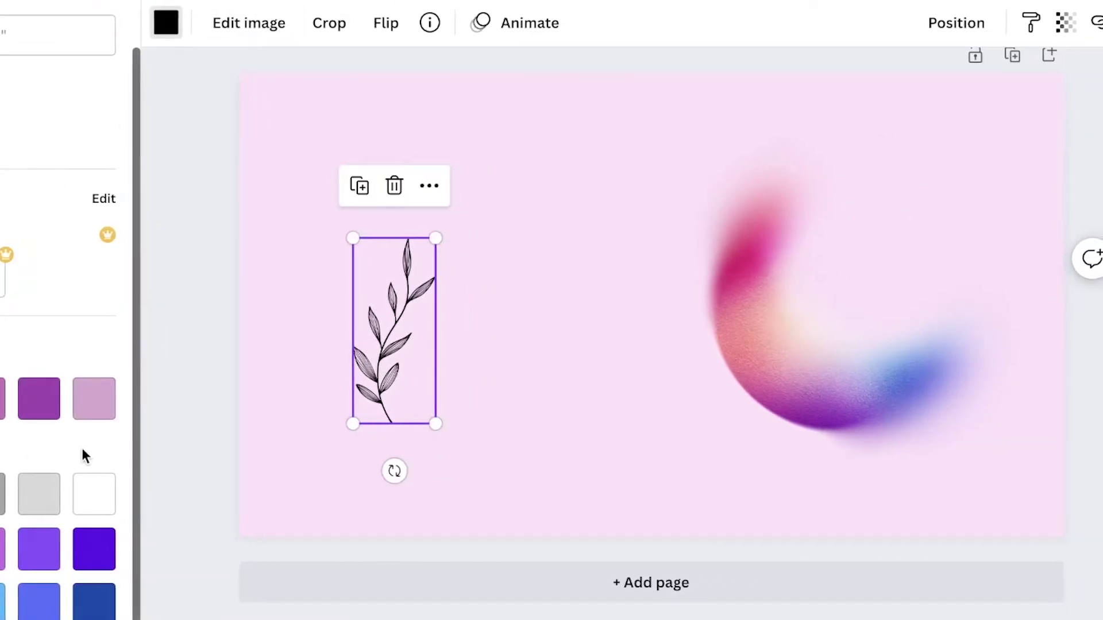
click(98, 494)
drag(384, 334, 274, 429)
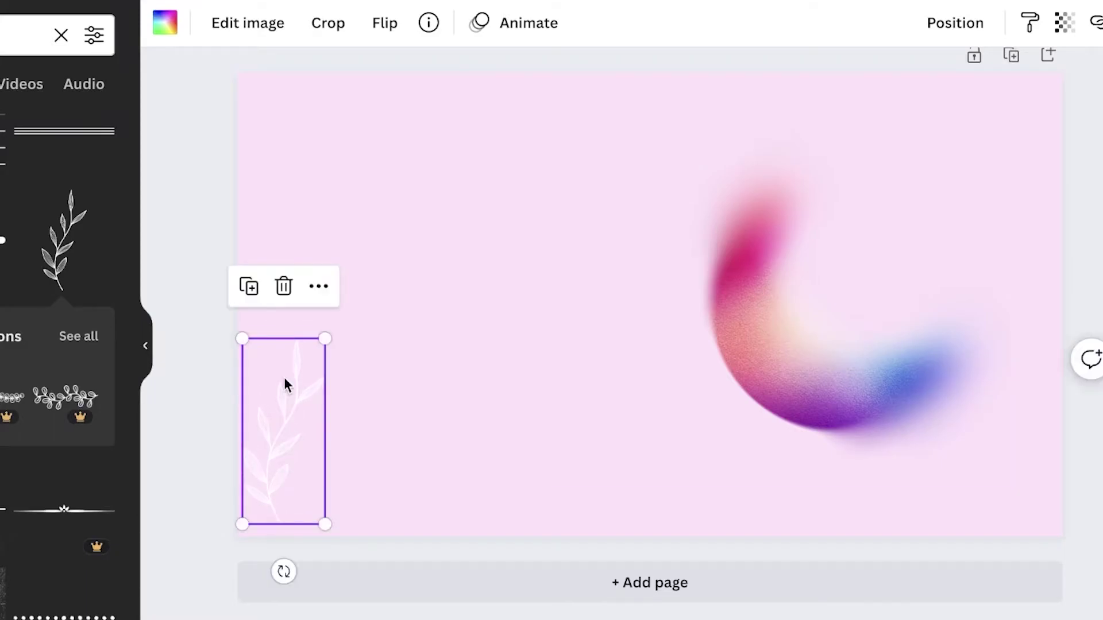
Duplicate the white branch and stack the copies upward along the banner's left edge as one continuous vine.
drag(286, 384, 288, 53)
click(399, 94)
drag(281, 111, 280, 100)
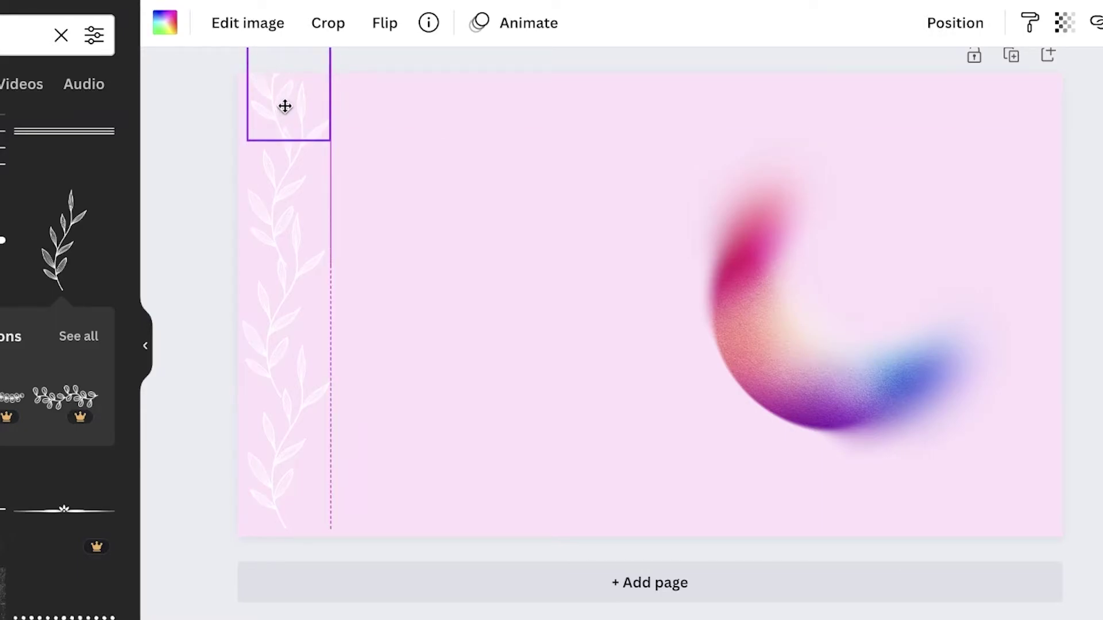
drag(285, 106, 287, 113)
click(297, 324)
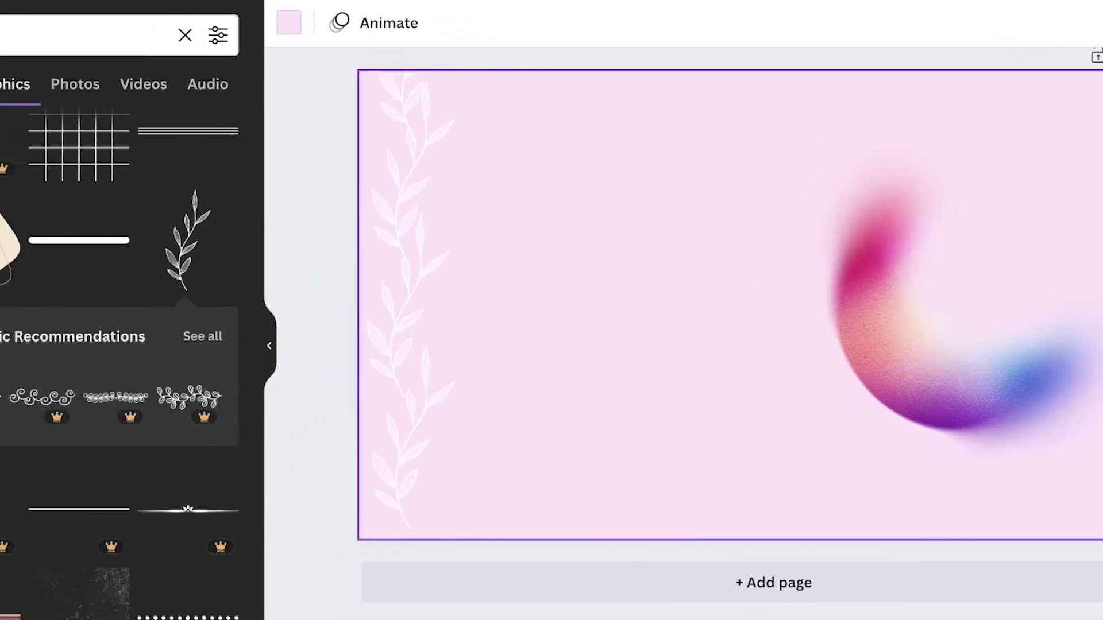
Look through the remaining line graphics, search the elements for "grid" and browse the results.
scroll(35, 517, down, 5)
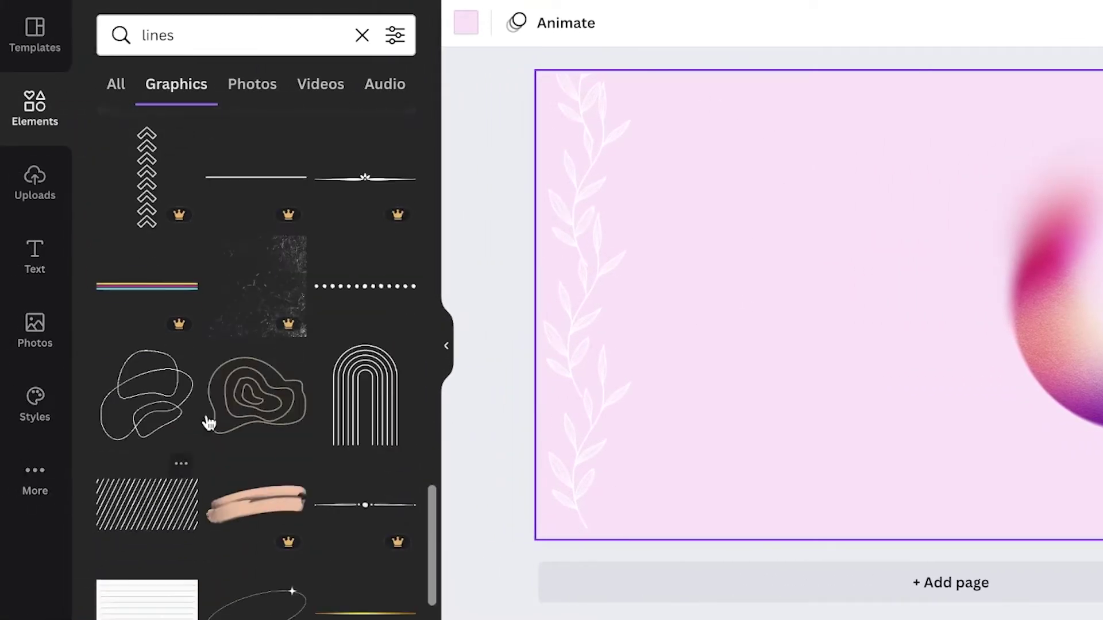
scroll(208, 424, down, 5)
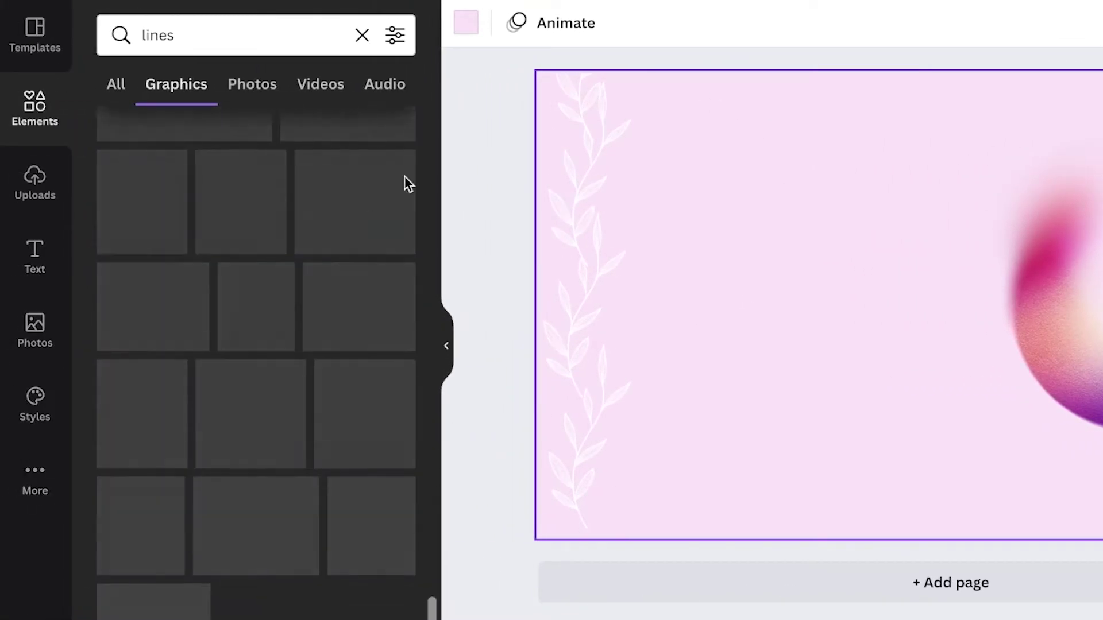
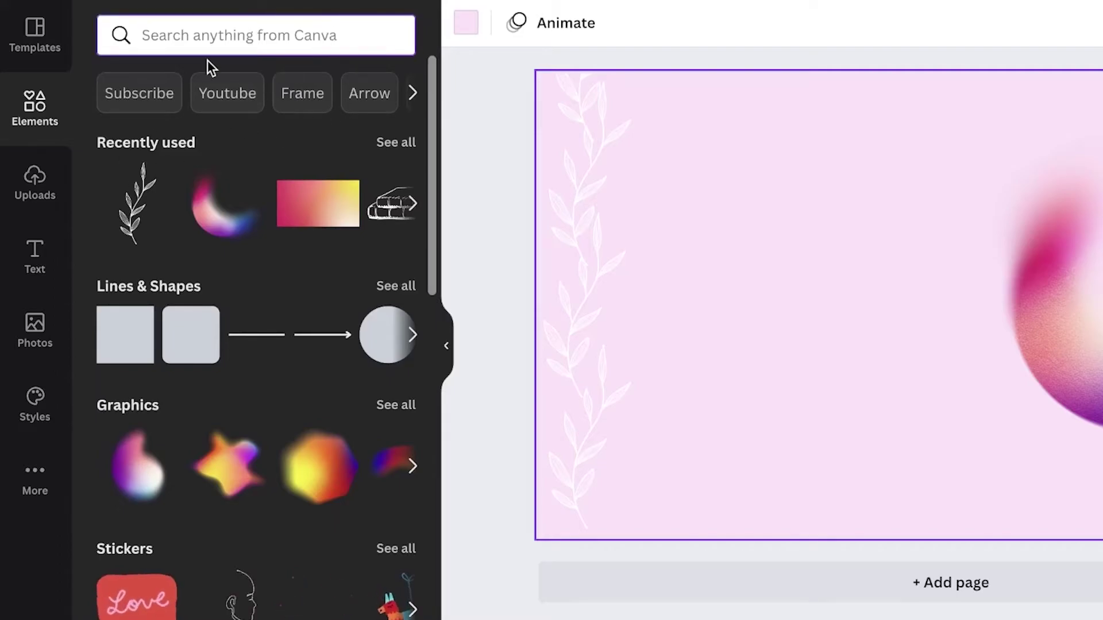
text(grid)
key(Return)
scroll(315, 394, down, 5)
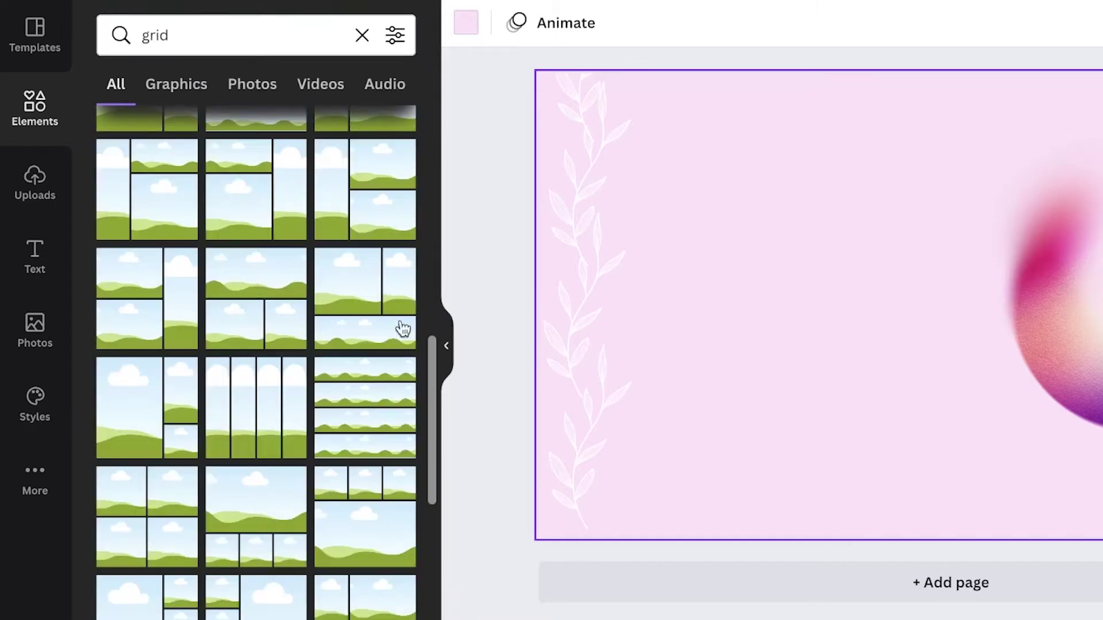
scroll(244, 258, down, 6)
scroll(247, 247, down, 5)
scroll(252, 235, down, 5)
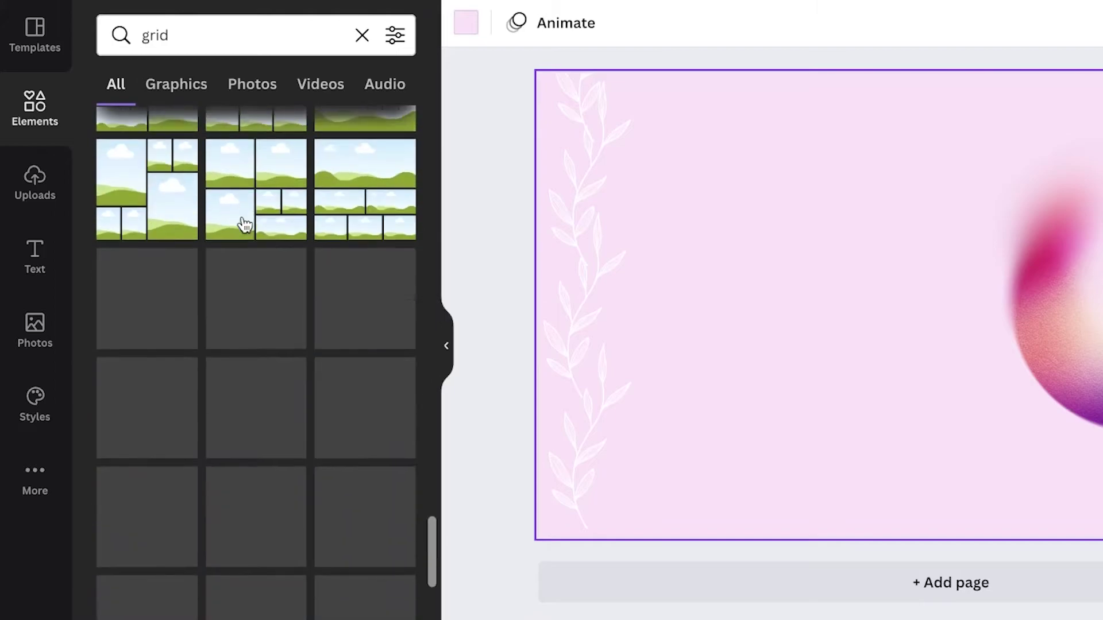
click(362, 35)
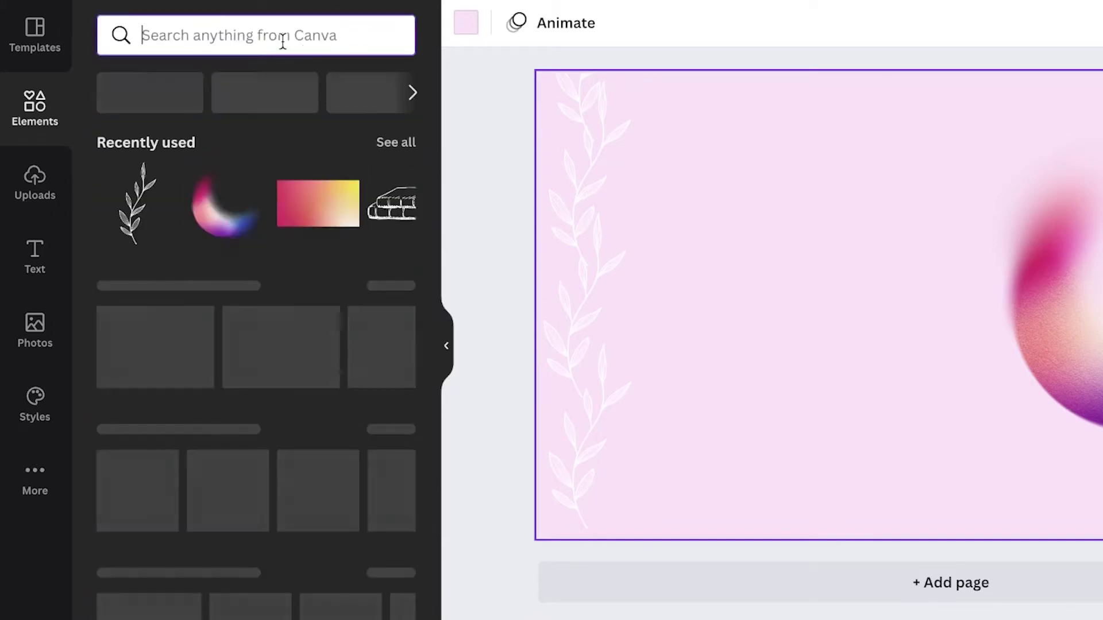
Add a circular photo frame from the Frames collection and move it toward the gradient crescent.
click(280, 42)
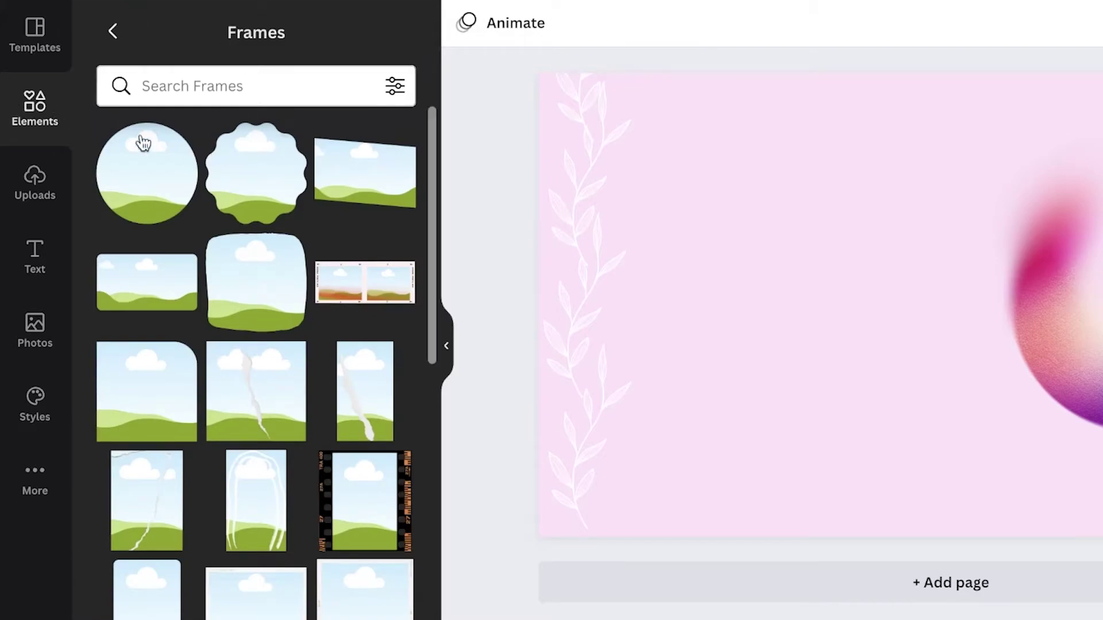
click(159, 164)
drag(763, 305, 846, 286)
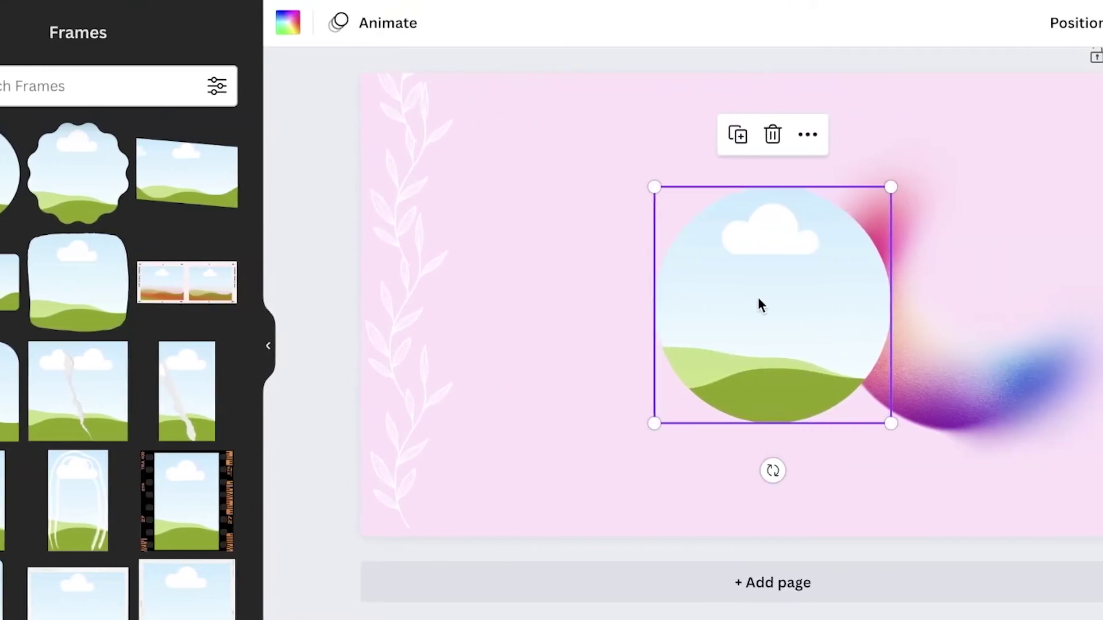
Enlarge the gradient crescent and arrange it with the circular frame so the frame sits inside its curve.
drag(1030, 133, 1099, 63)
drag(984, 384, 1026, 333)
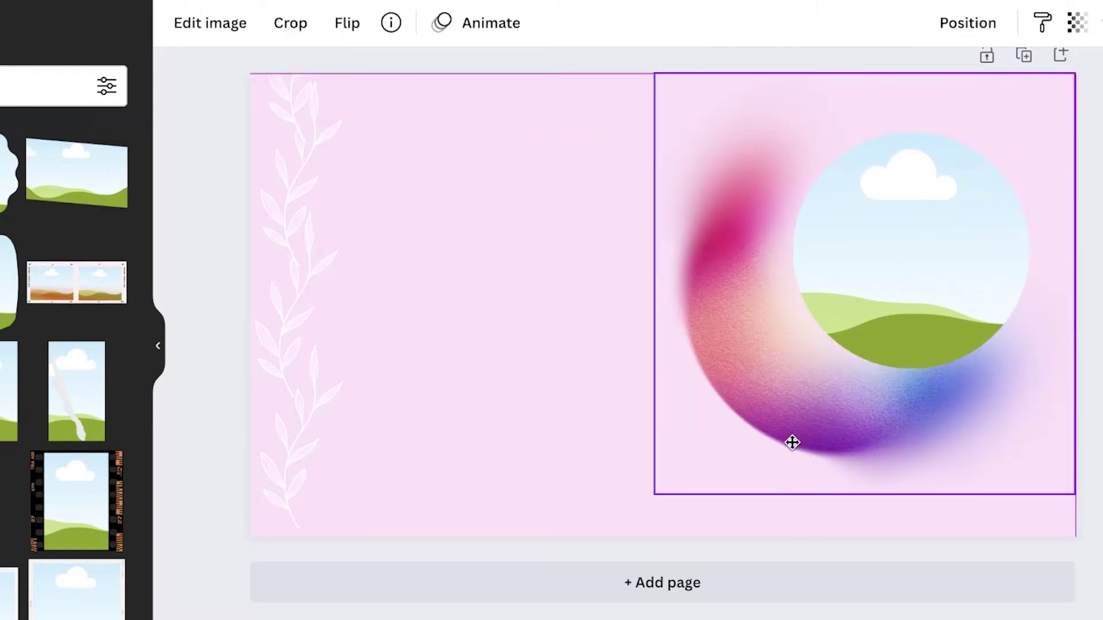
drag(792, 442, 788, 453)
drag(865, 332, 809, 370)
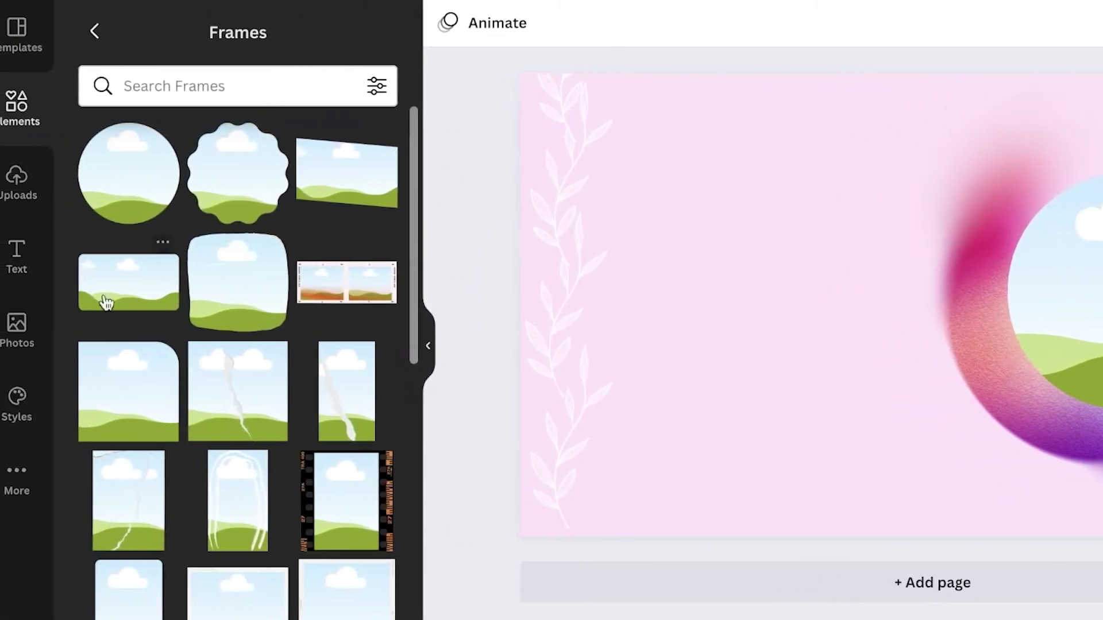
Search the photos for "woman" and place the picture of the woman in a black leather jacket inside the circular frame.
click(18, 177)
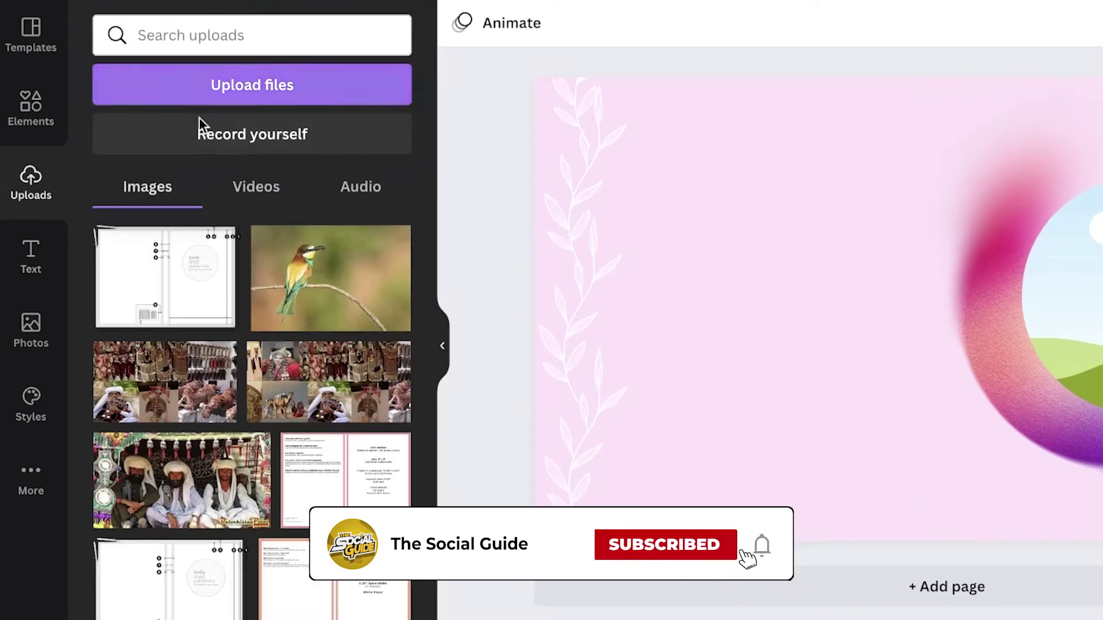
click(31, 115)
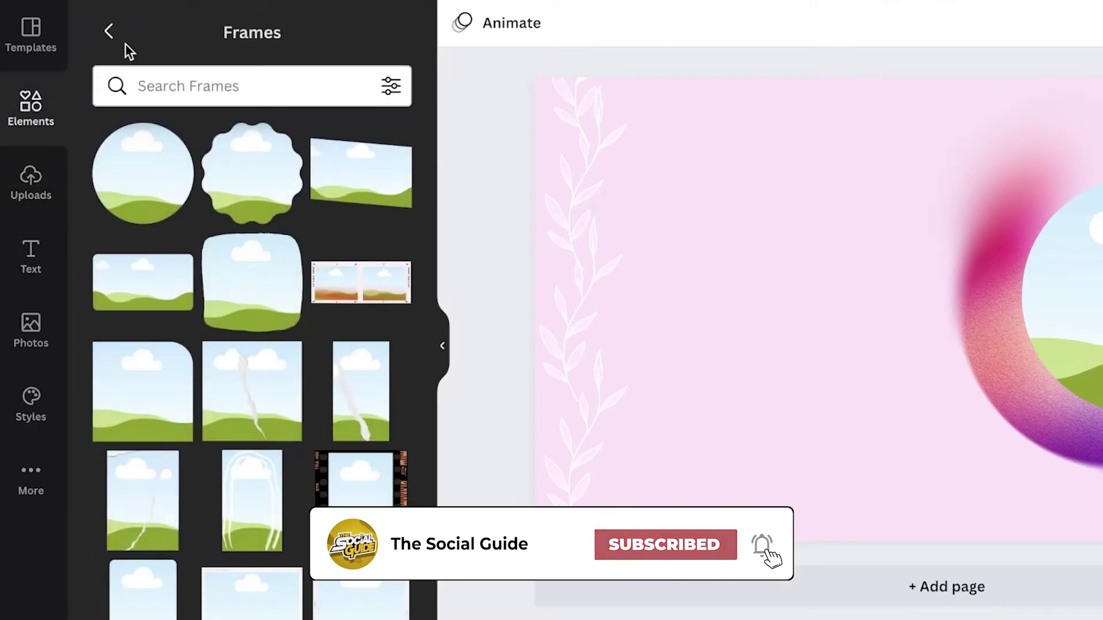
click(109, 32)
click(268, 46)
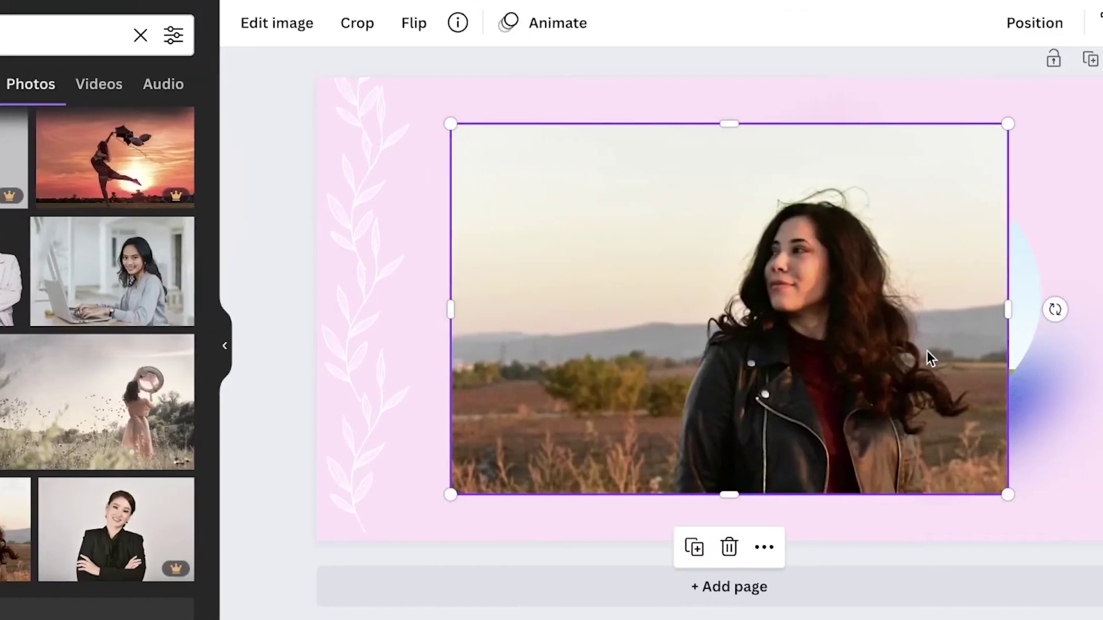
drag(719, 346, 588, 293)
drag(622, 243, 899, 288)
click(877, 125)
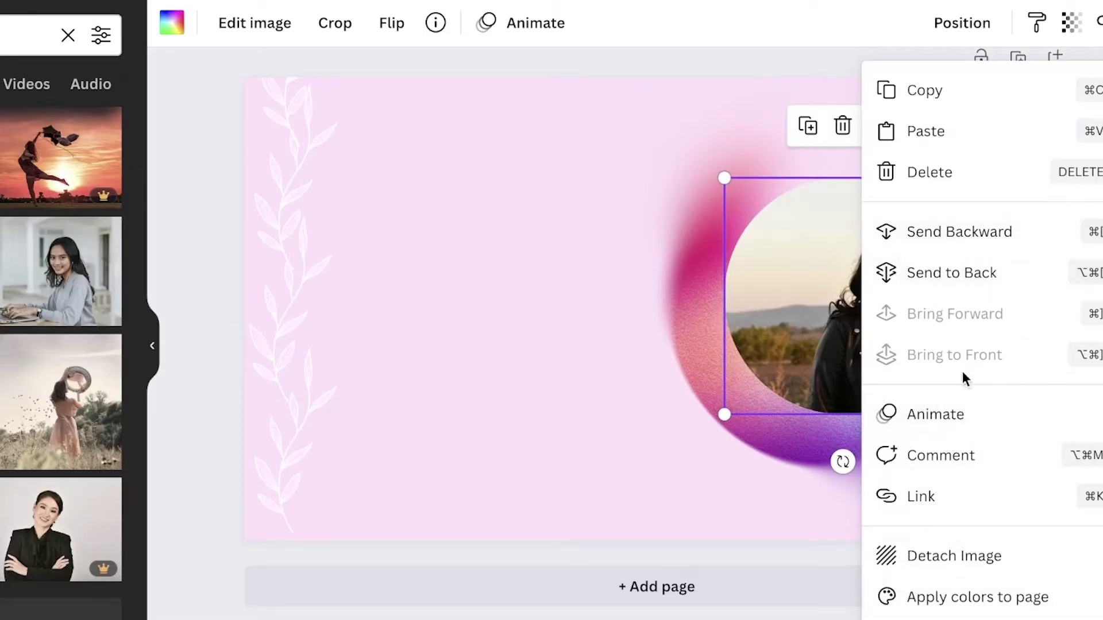
click(897, 276)
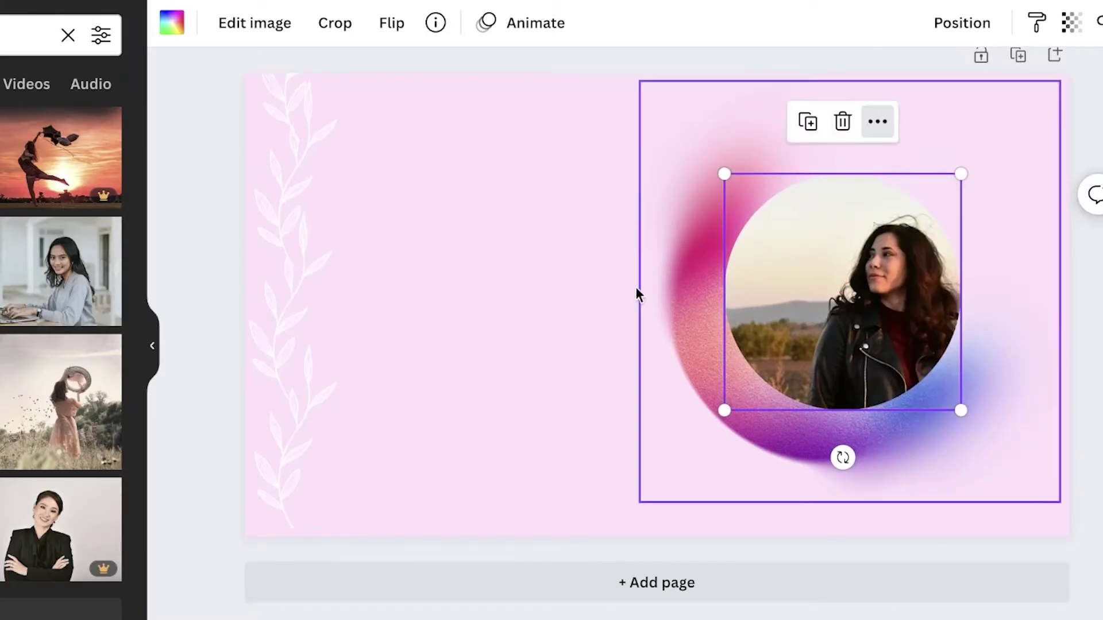
click(368, 309)
click(915, 281)
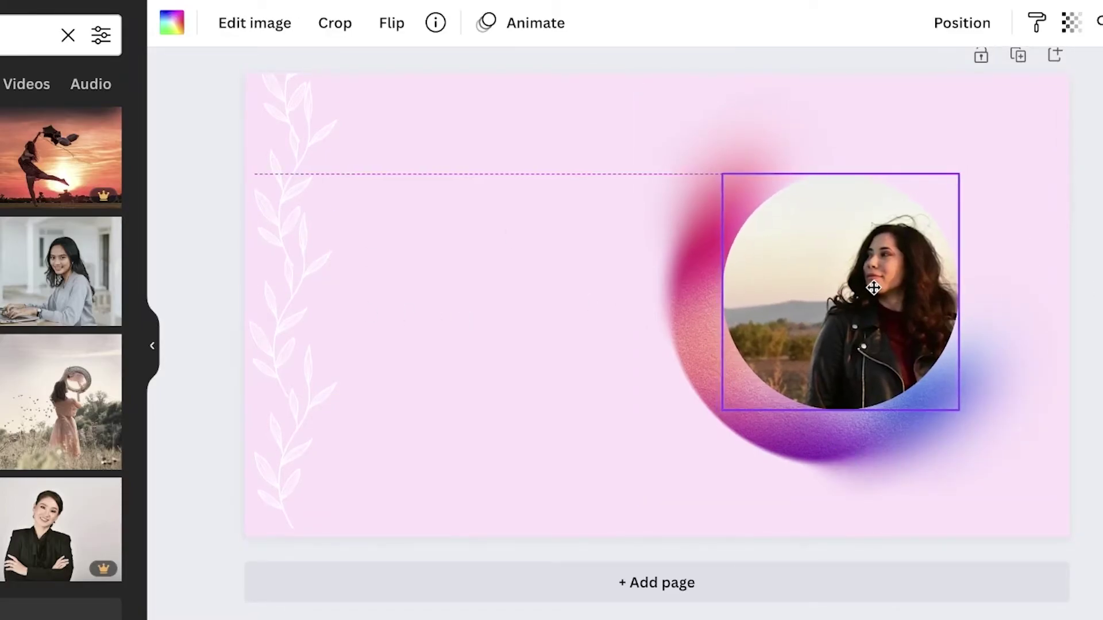
Resize the gradient crescent, then rotate and reposition it so it wraps around the upper-right side of the circular photo.
click(671, 281)
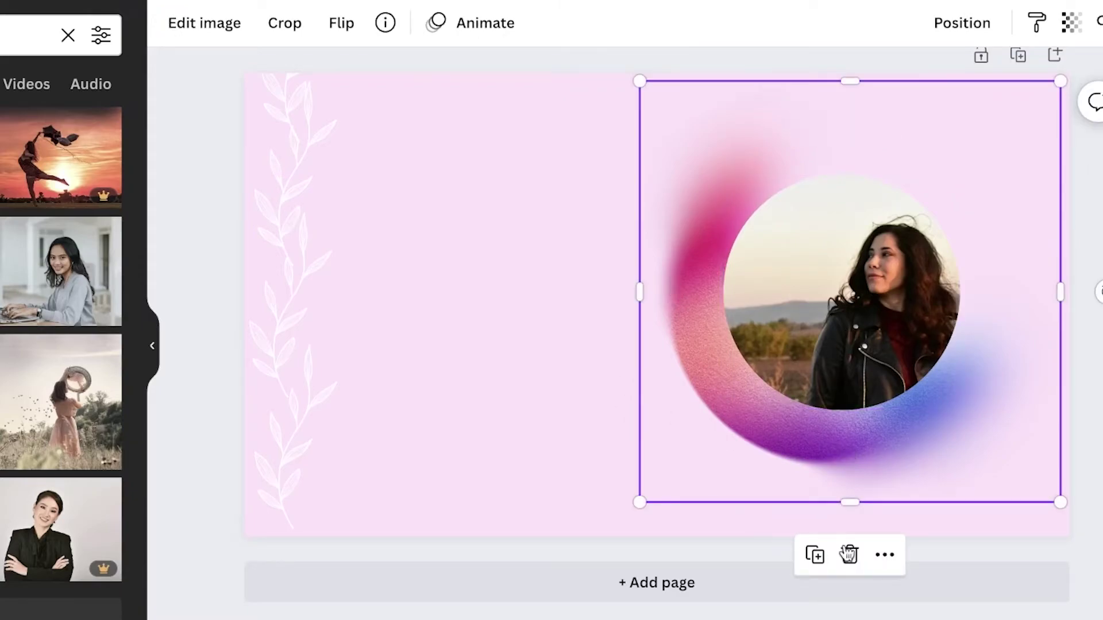
click(1069, 504)
click(888, 443)
drag(1058, 504, 1029, 468)
drag(684, 377, 718, 379)
drag(1095, 295, 494, 192)
drag(986, 244, 981, 222)
key(Escape)
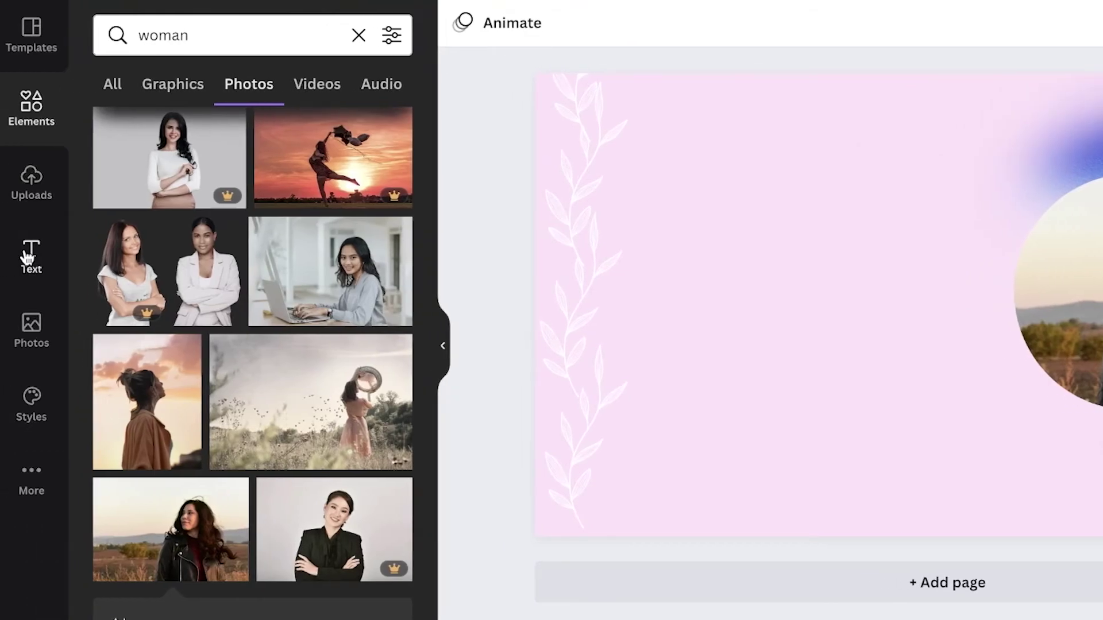
Browse the font combinations and add the "Design Proposal" text layout to the banner.
click(27, 256)
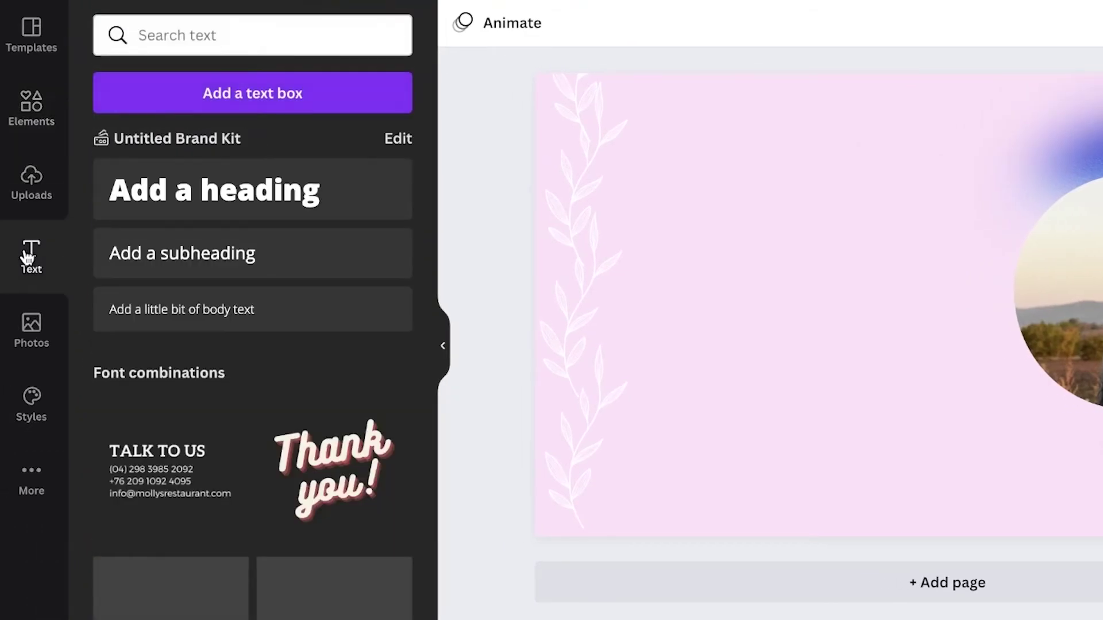
scroll(364, 522, down, 5)
scroll(228, 400, down, 15)
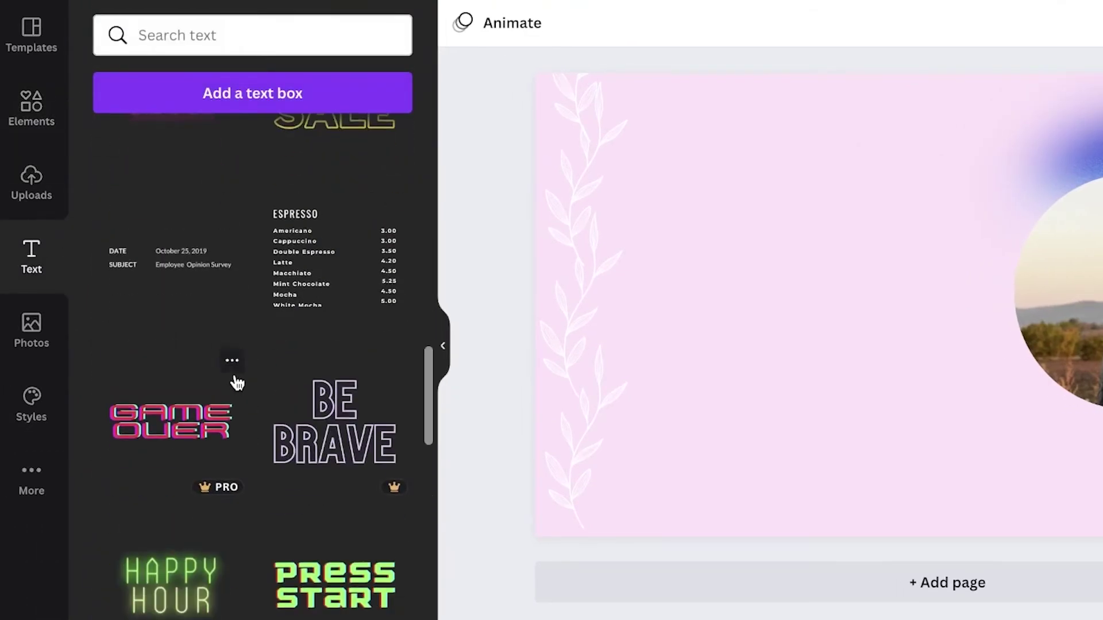
scroll(238, 383, down, 5)
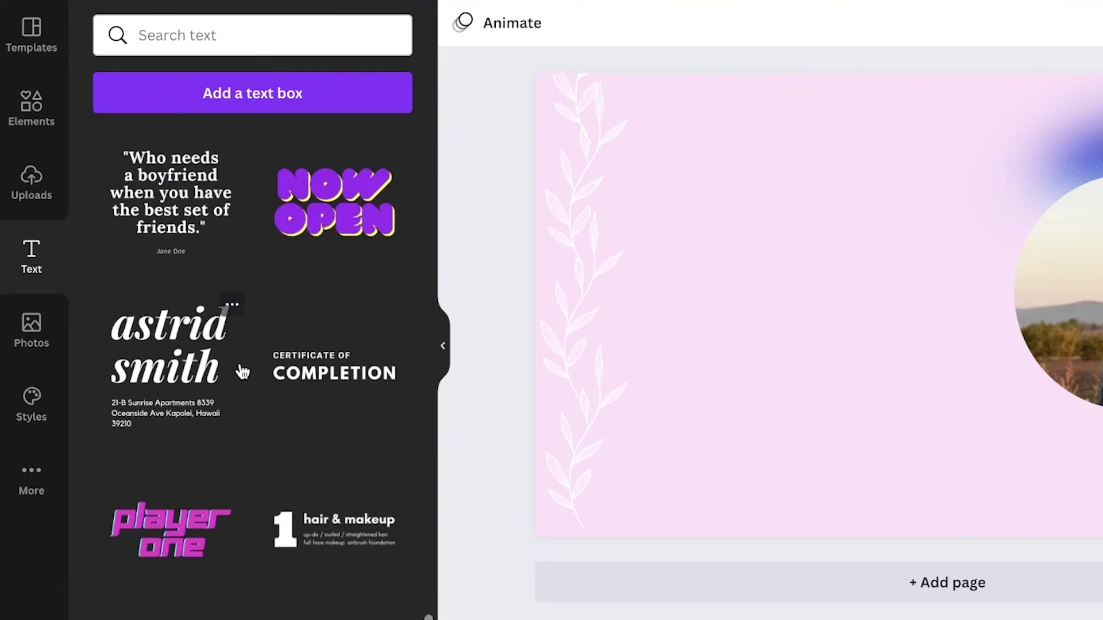
scroll(315, 374, down, 10)
scroll(218, 357, down, 10)
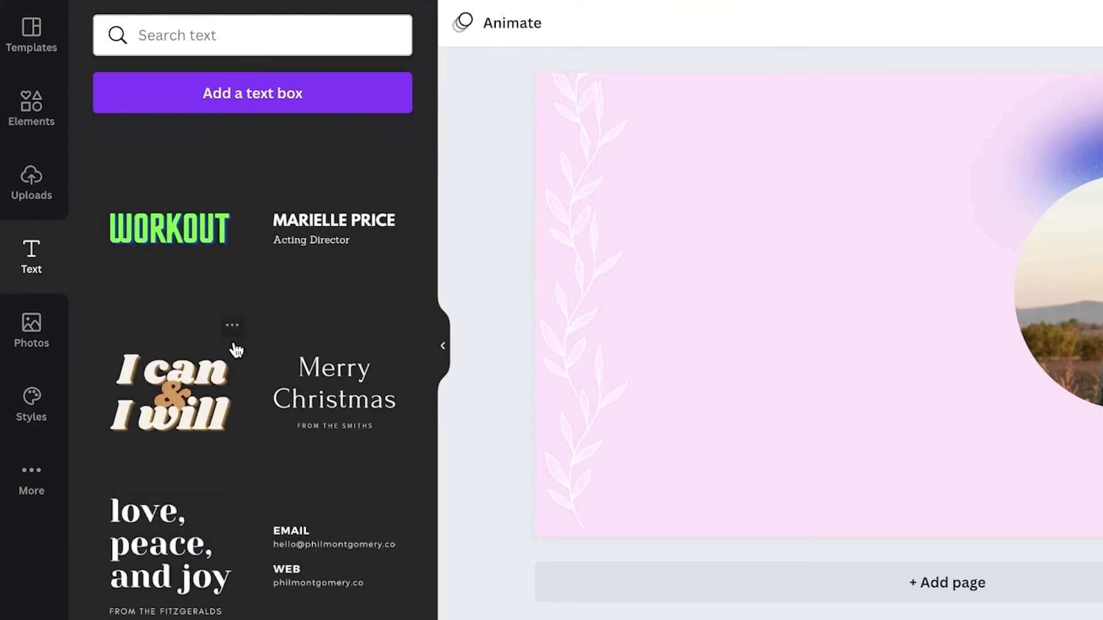
scroll(222, 374, down, 9)
scroll(180, 344, up, 3)
click(170, 325)
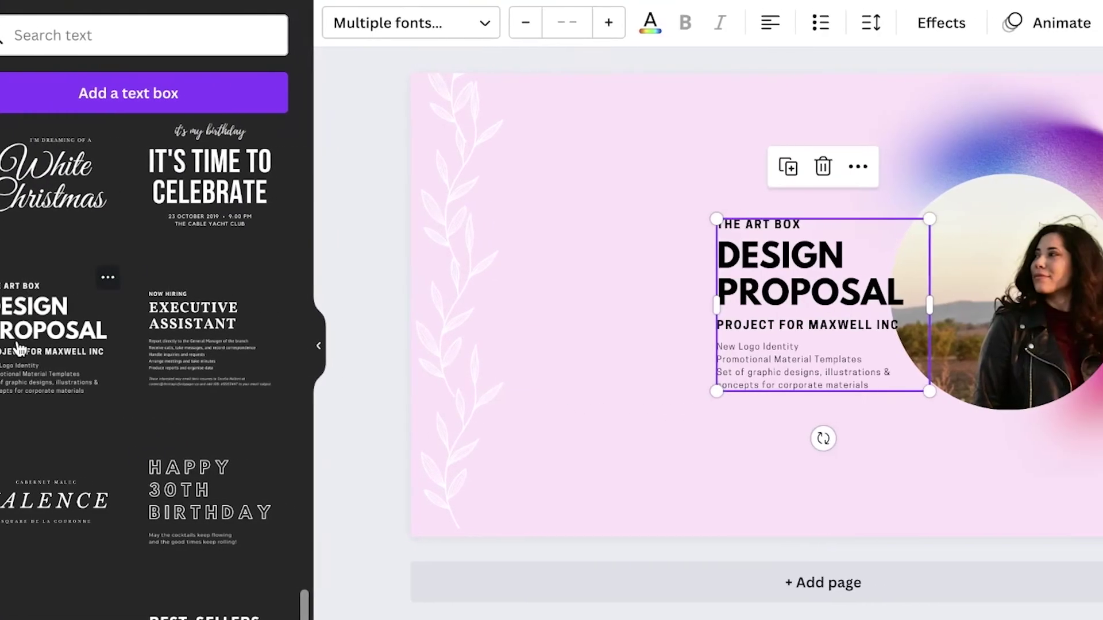
Delete the body text, the "Project for Maxwell Inc" line and the "The Art Box" line from the added text layout.
click(874, 374)
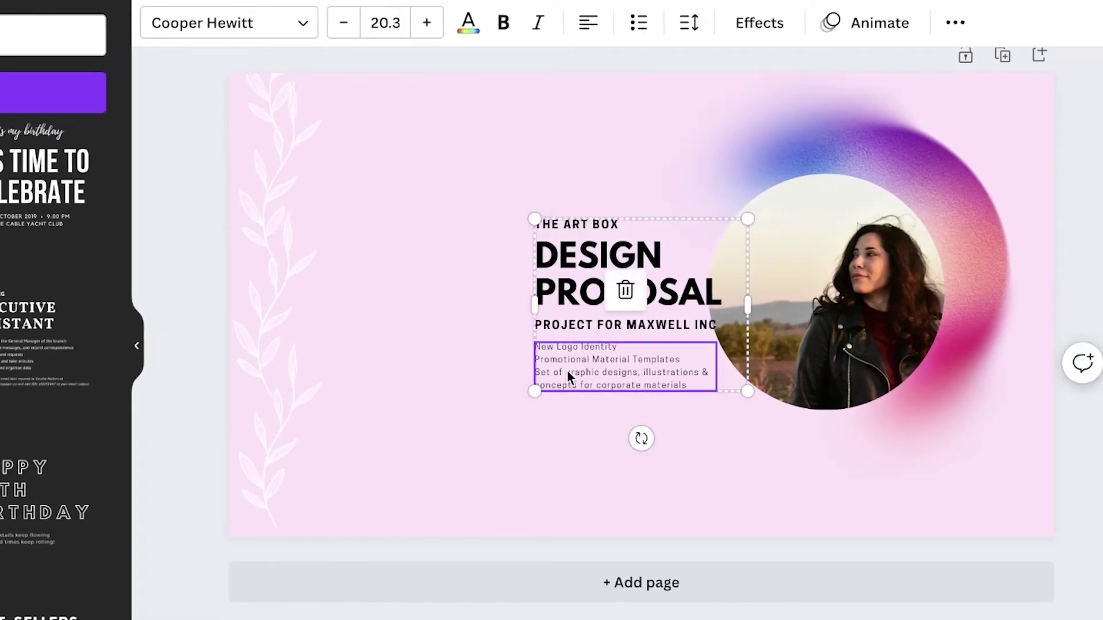
key(Delete)
click(569, 323)
key(Delete)
click(568, 224)
key(Delete)
Replace the "Design Proposal" heading with "SARAHS LIFESTYLE VLOG" and widen its box so the title fits on one line.
drag(599, 279, 439, 233)
double_click(440, 235)
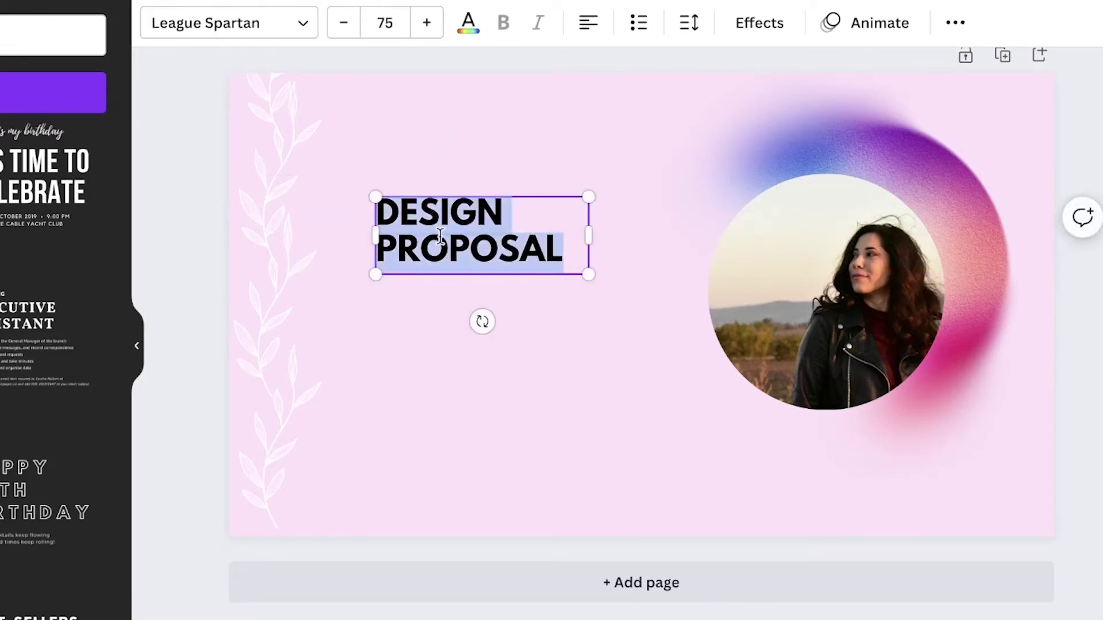
text(SARAHS LIFESTYLE VLOG)
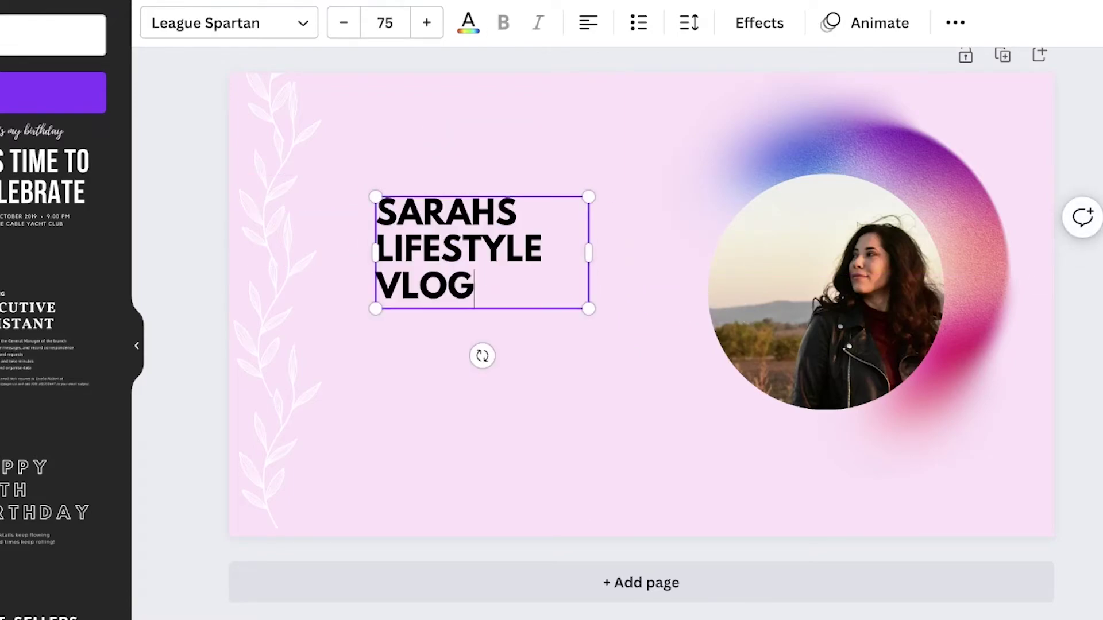
drag(591, 251, 825, 226)
drag(625, 278, 549, 368)
Recolour the title white and narrow its box to three lines, placing it between the leafy vine and the photo.
click(296, 23)
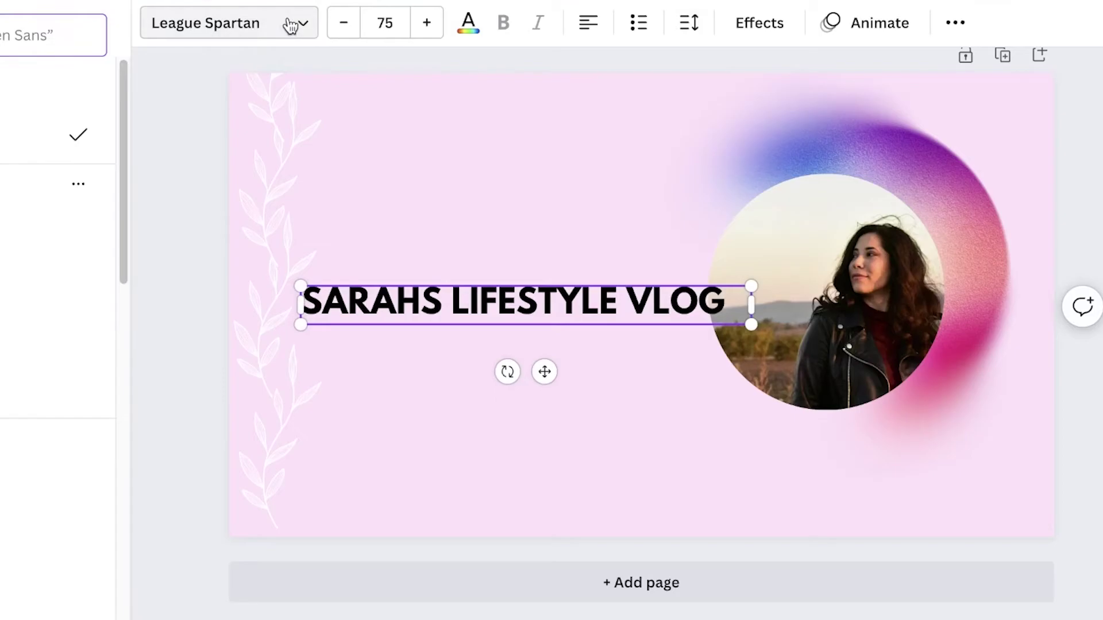
click(546, 23)
click(213, 129)
click(725, 308)
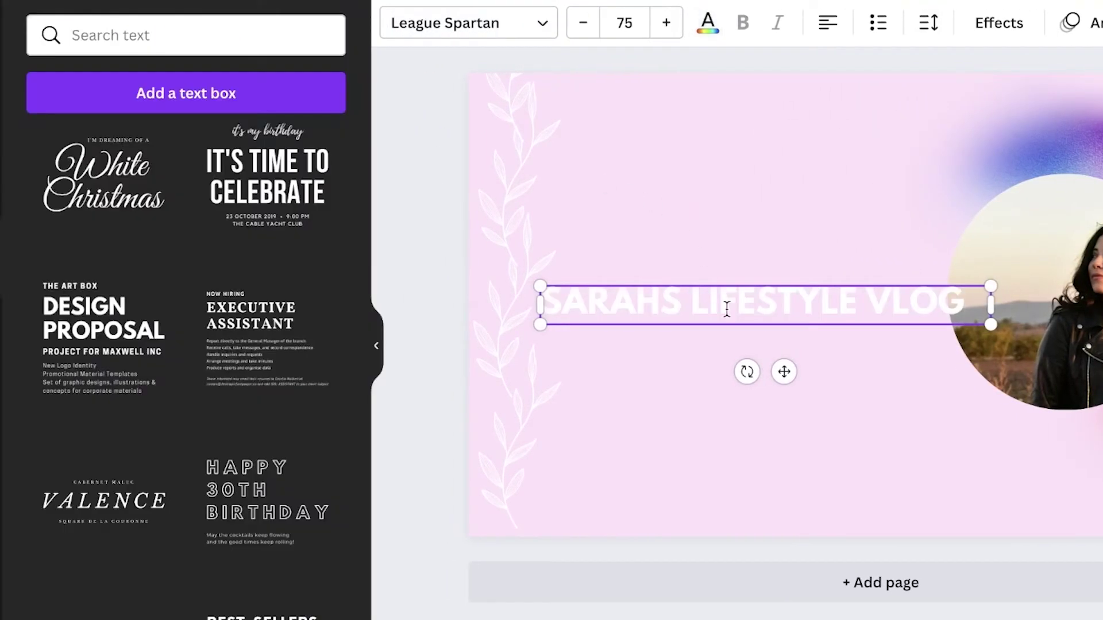
drag(972, 303, 757, 310)
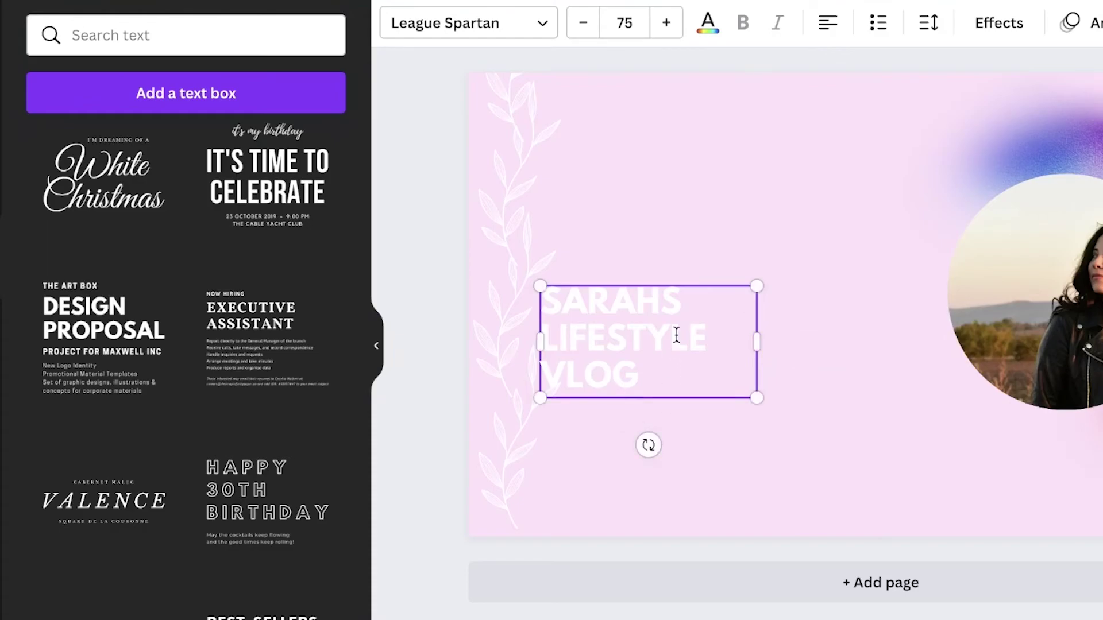
drag(622, 364, 724, 278)
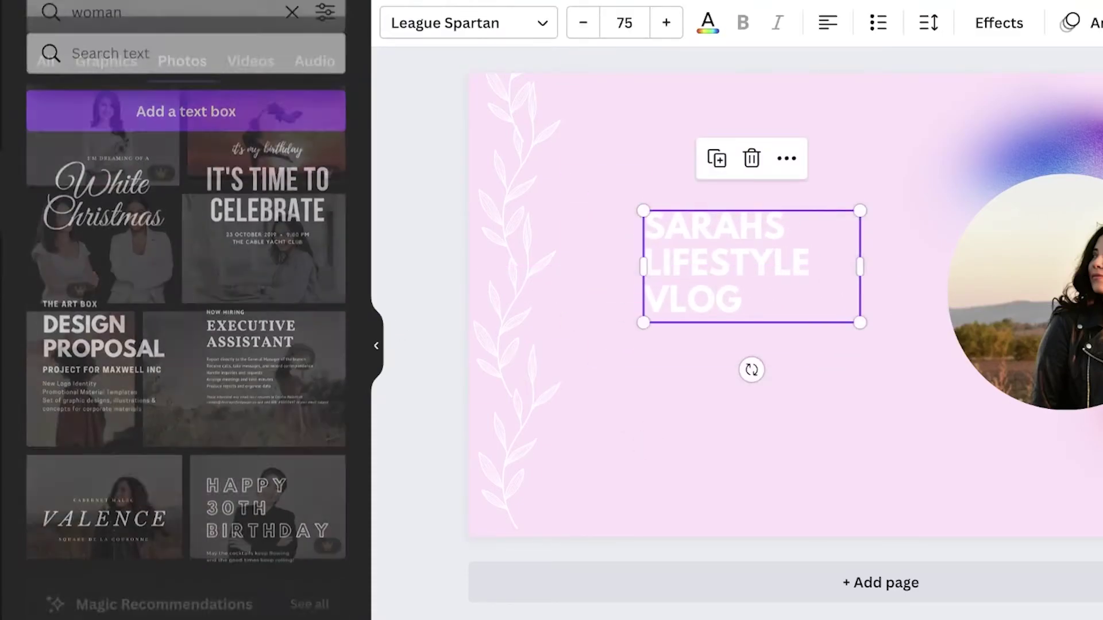
Search the elements for "box" and limit the results to graphics.
click(170, 33)
double_click(171, 32)
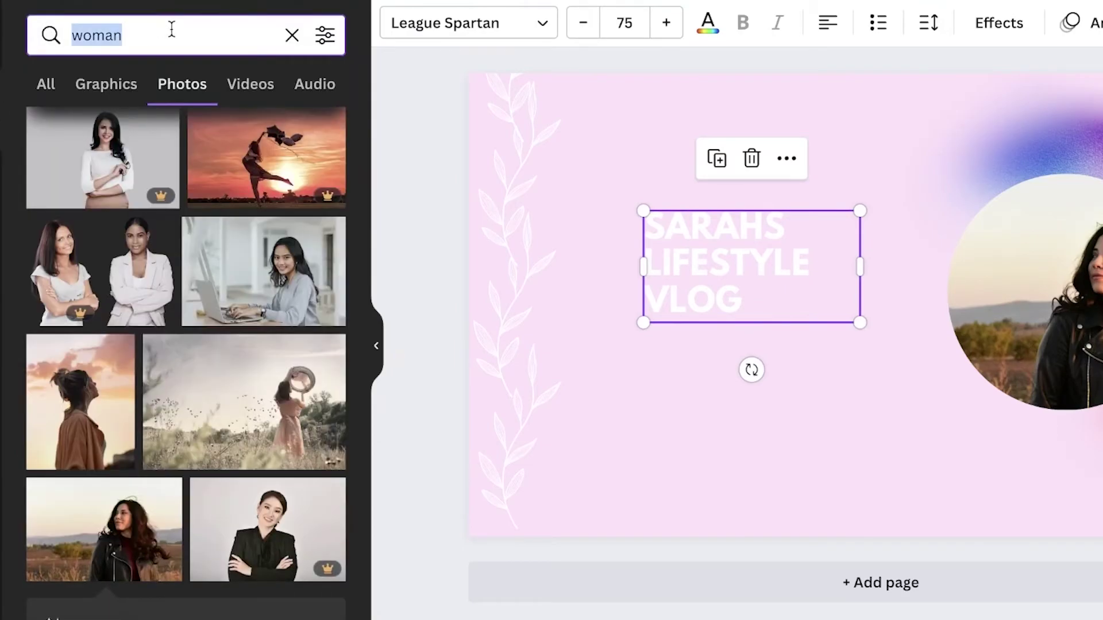
text(box)
key(Return)
click(109, 85)
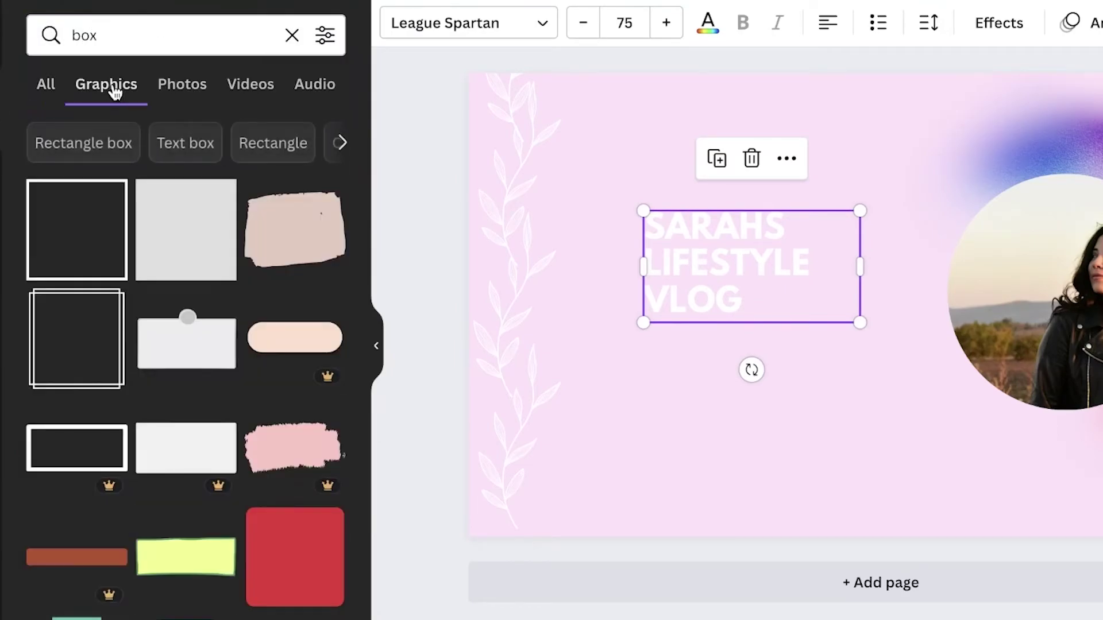
Try a shortened light grey square as a backing behind the title, then delete it and clear the search.
click(165, 230)
drag(874, 300, 796, 287)
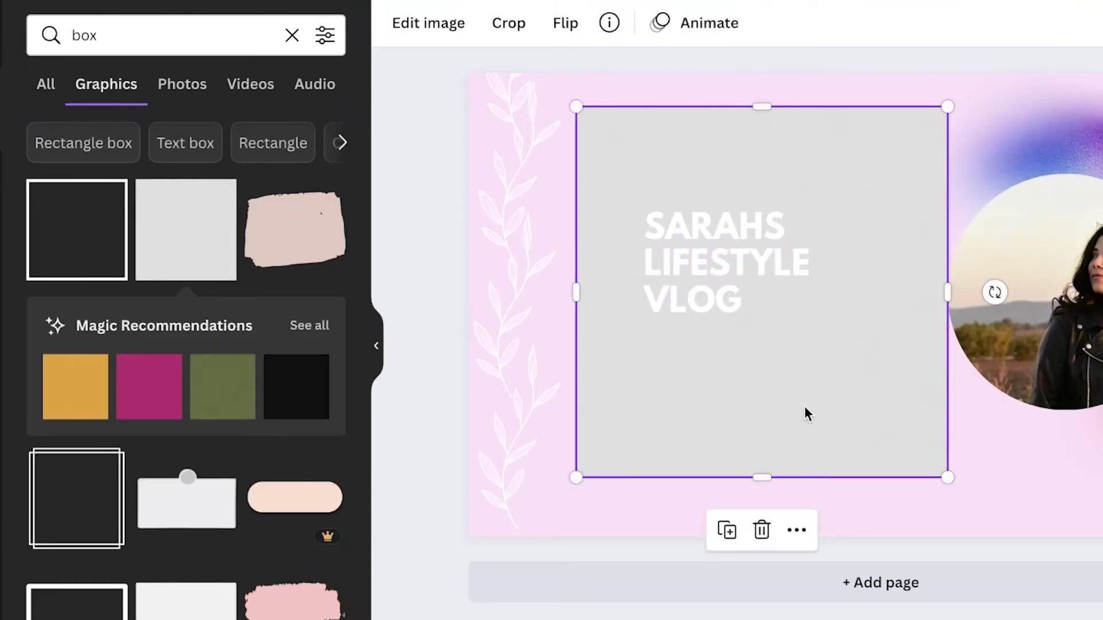
drag(762, 477, 762, 381)
key(Delete)
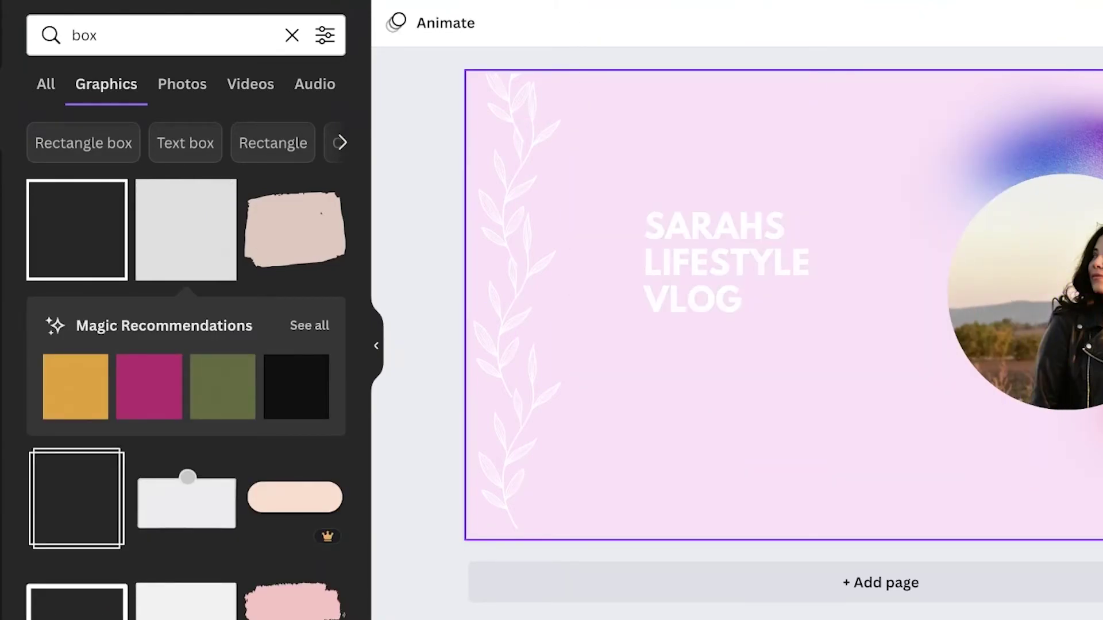
click(111, 81)
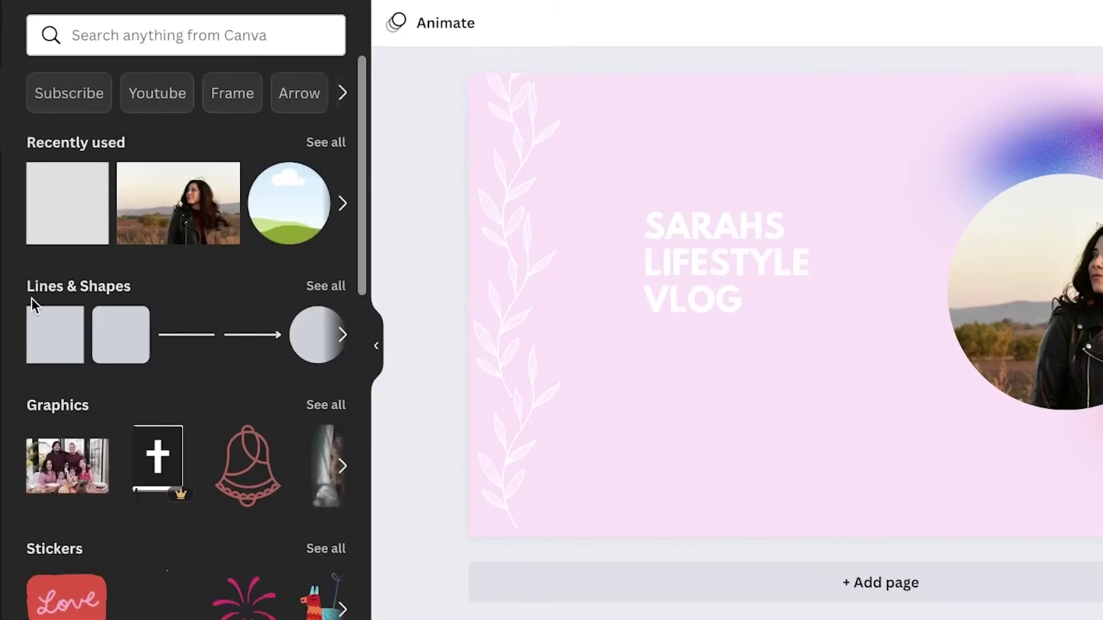
Add a dark blue parallelogram from the Lines & Shapes collection and place it between the title and the circular photo.
click(47, 294)
scroll(288, 278, down, 5)
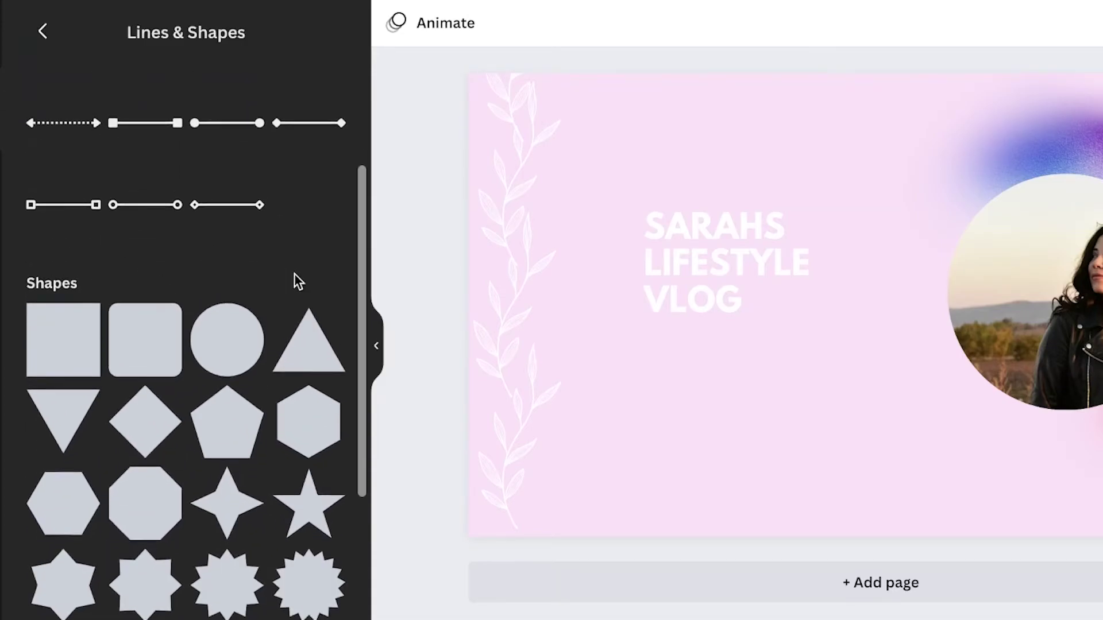
scroll(294, 394, down, 8)
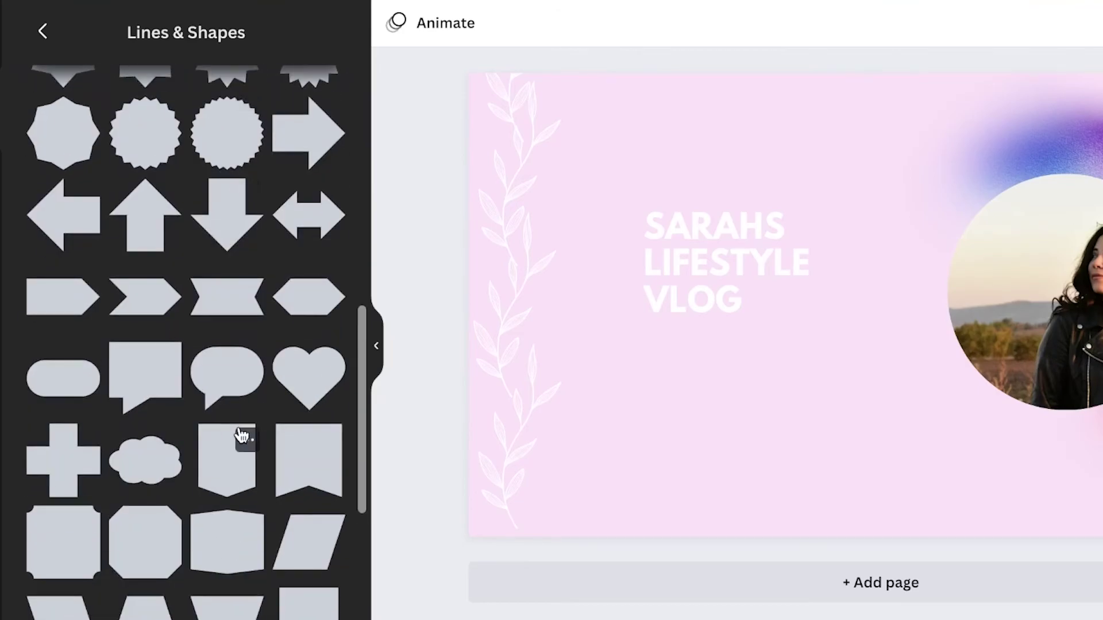
scroll(302, 446, down, 1)
click(285, 529)
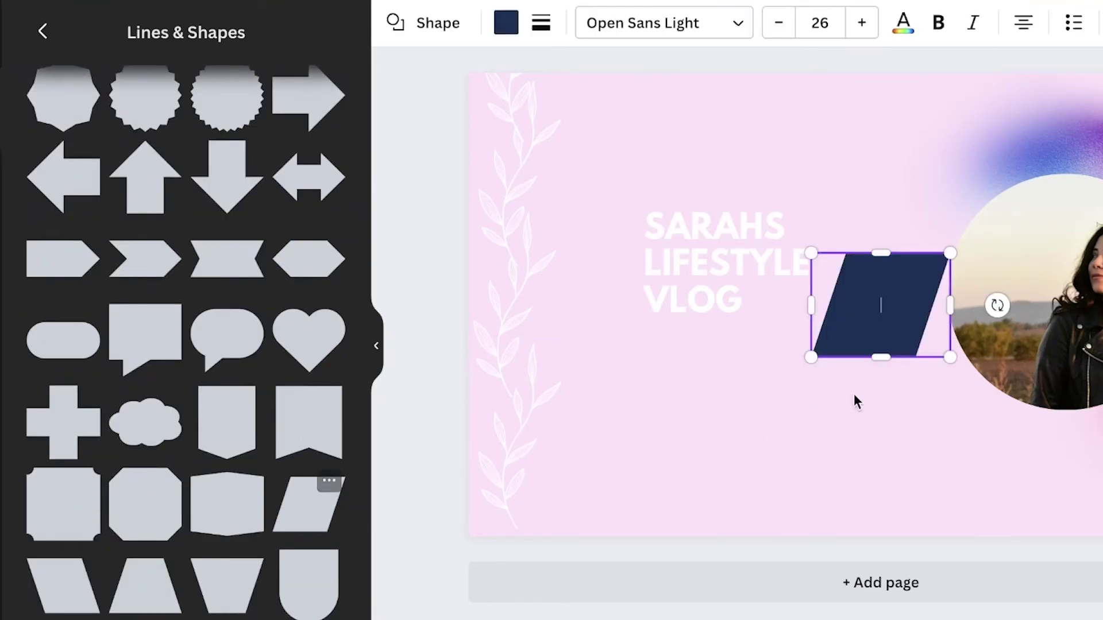
drag(881, 321, 861, 322)
Indent the title's first line, enlarge the text to size 89.2 and widen its box slightly.
click(756, 266)
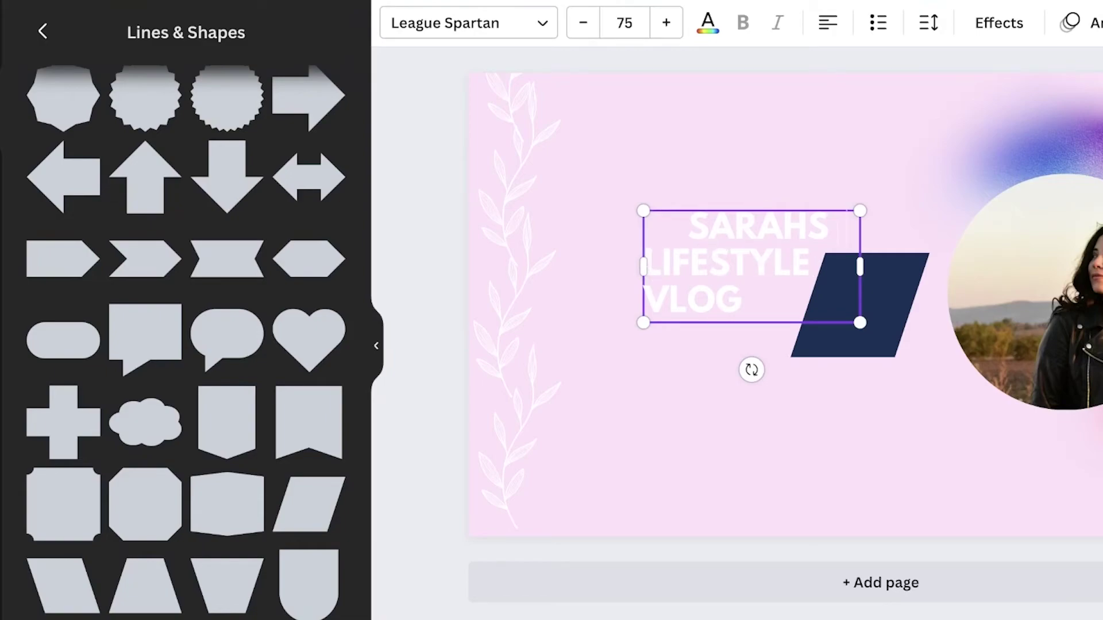
drag(860, 211, 901, 189)
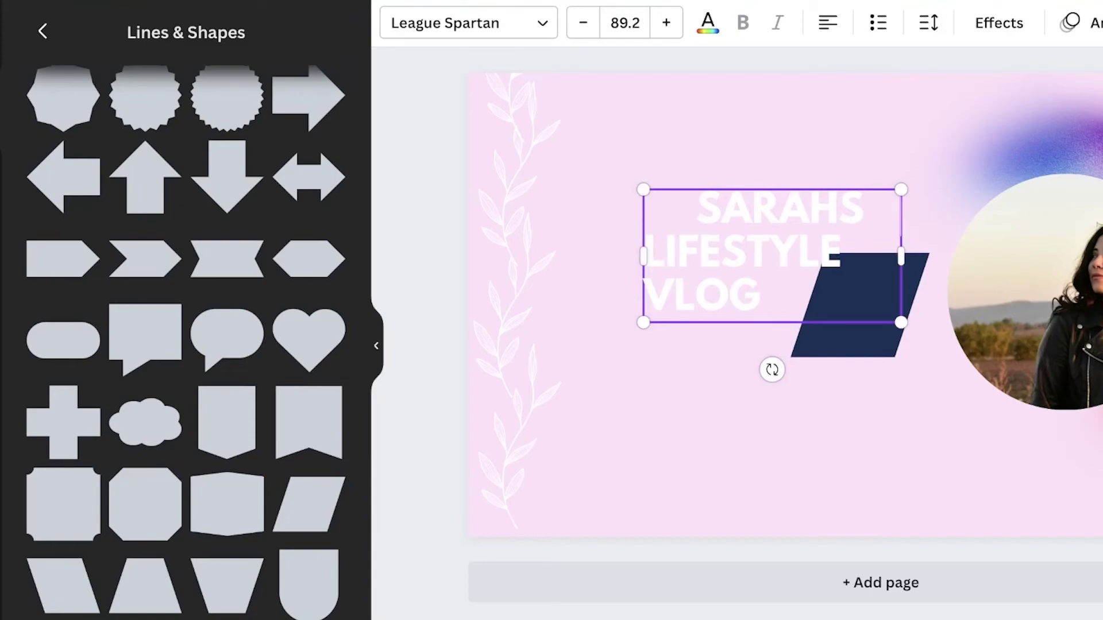
mouse_move(642, 246)
mouse_down()
mouse_move(622, 253)
mouse_move(634, 253)
mouse_up()
click(691, 373)
click(684, 305)
click(644, 293)
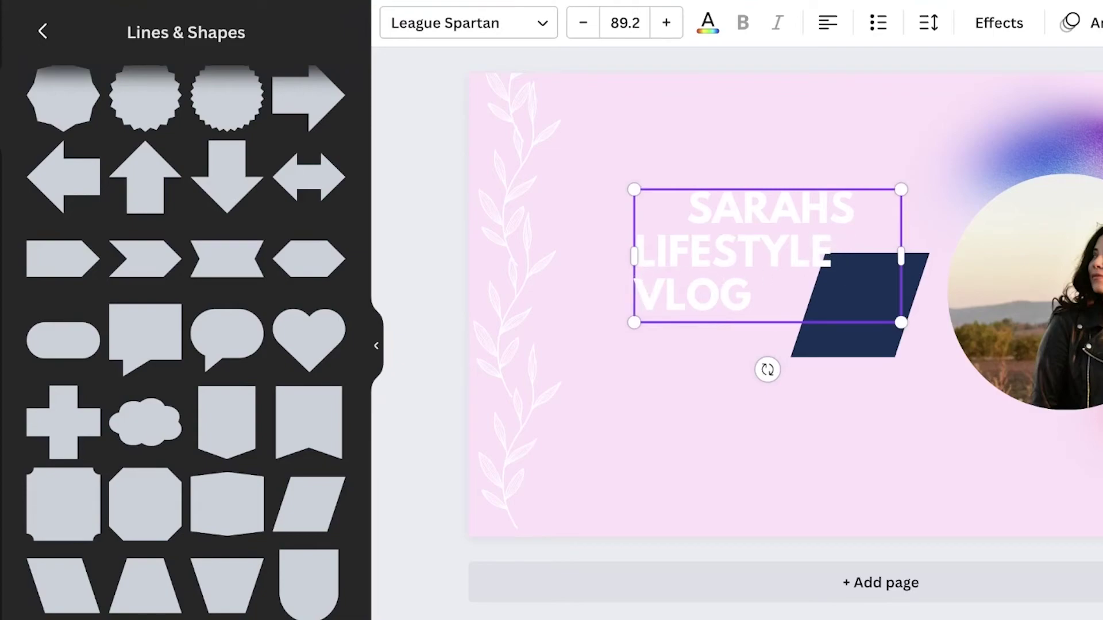
drag(634, 253, 752, 298)
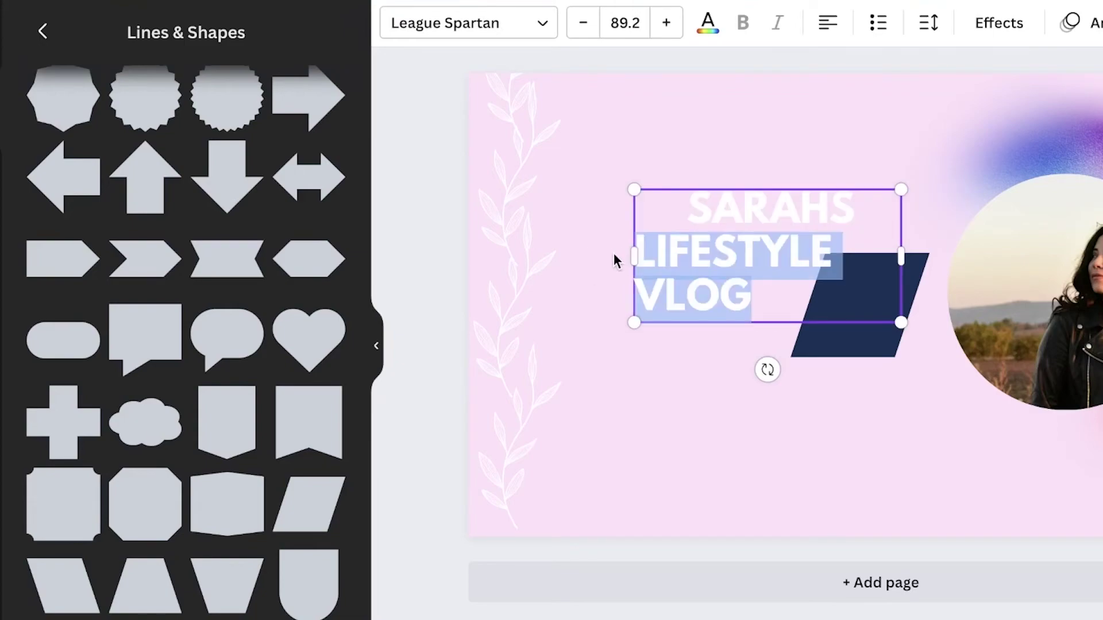
click(623, 247)
click(634, 253)
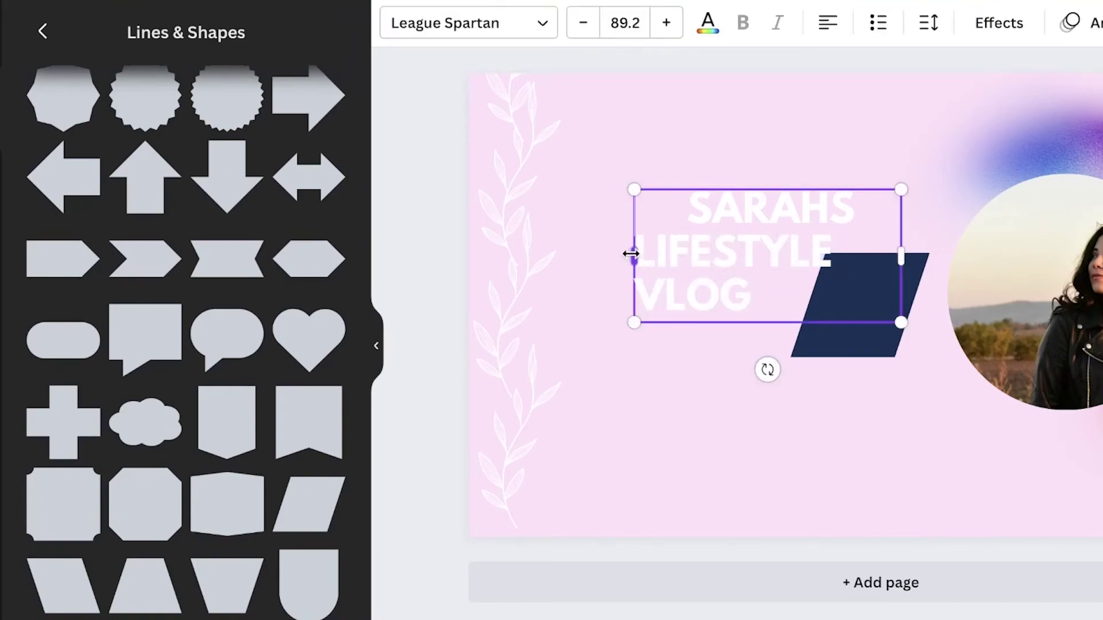
Move the parallelogram behind the title and enlarge it to back all three lines of text.
drag(856, 321, 697, 243)
drag(770, 275, 951, 412)
drag(872, 364, 817, 365)
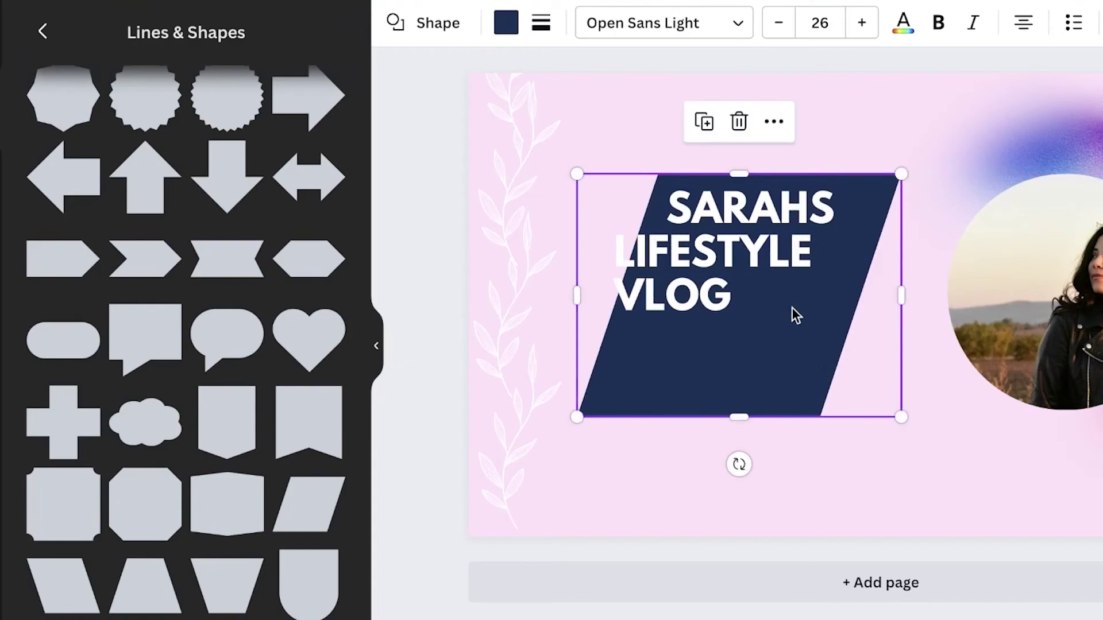
Shift the title onto the parallelogram and delete the words VLOG and LIFESTYLE, leaving only SARAHS in the box.
click(758, 270)
drag(729, 271, 783, 295)
click(781, 280)
double_click(782, 280)
key(BackSpace)
key(BackSpace)
double_click(753, 253)
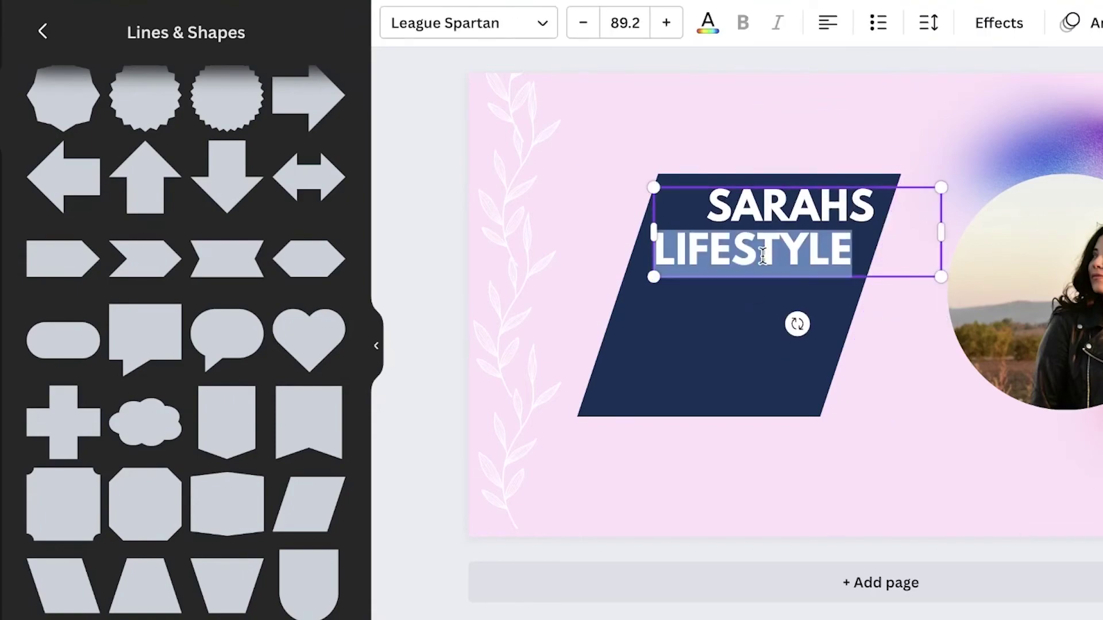
click(759, 259)
double_click(759, 260)
key(BackSpace)
key(BackSpace)
Arrange SARAHS, LIFESTYLE and VLOG as three spaced lines staggered along the parallelogram's slanted edge.
click(809, 211)
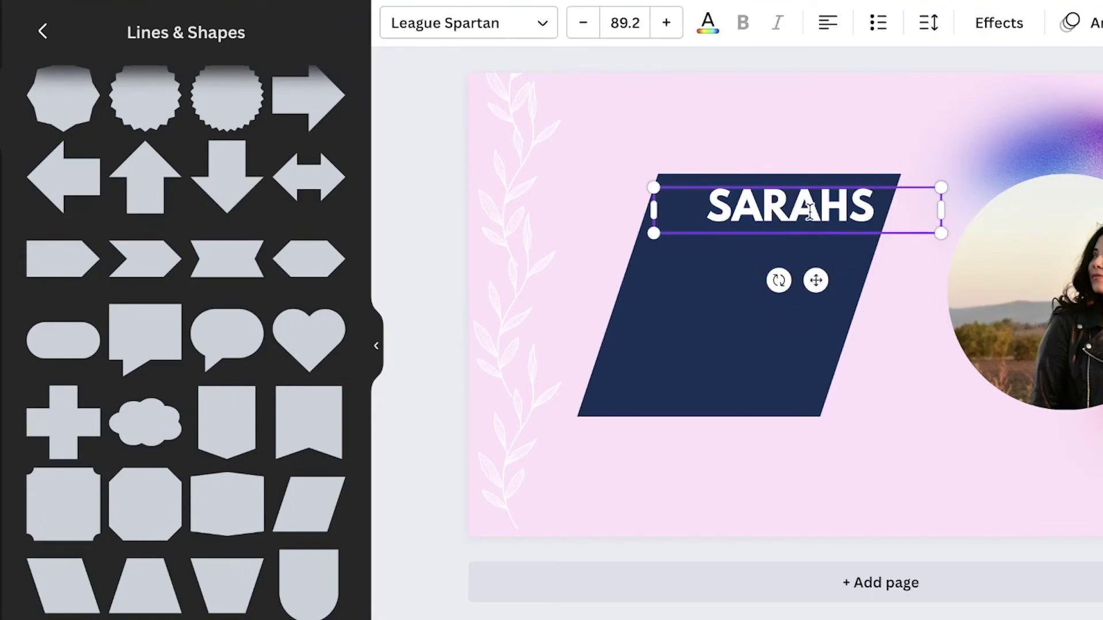
click(795, 224)
key(ctrl+z)
key(ctrl+z)
click(743, 177)
click(707, 195)
Try several pink and purple fills on the parallelogram, settling on the rose pink from the gradient crescent's photo colours.
click(648, 247)
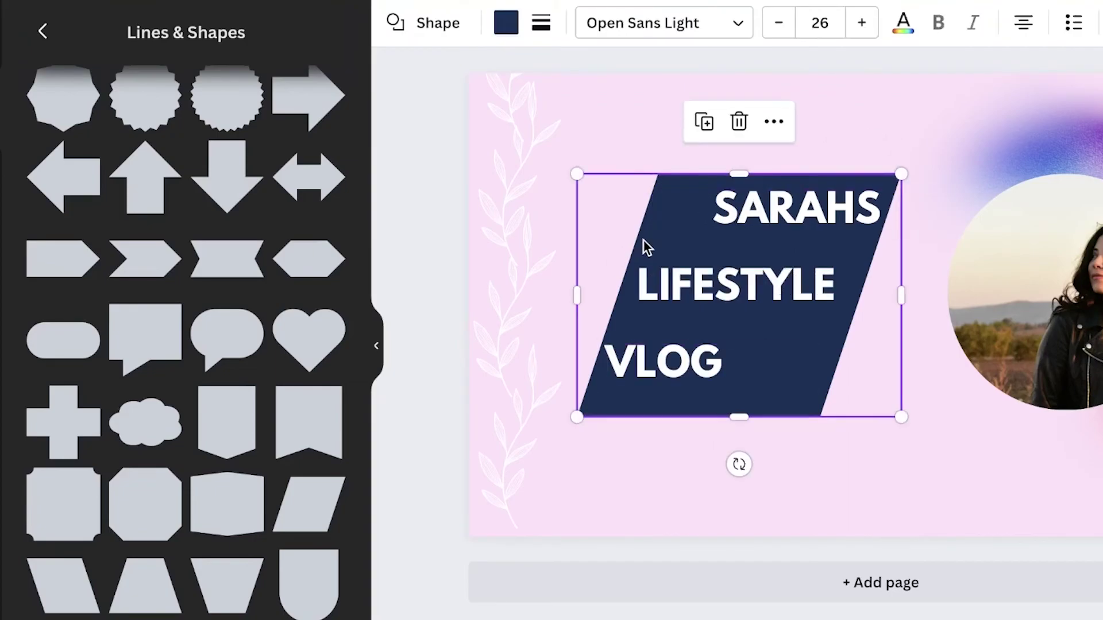
click(505, 22)
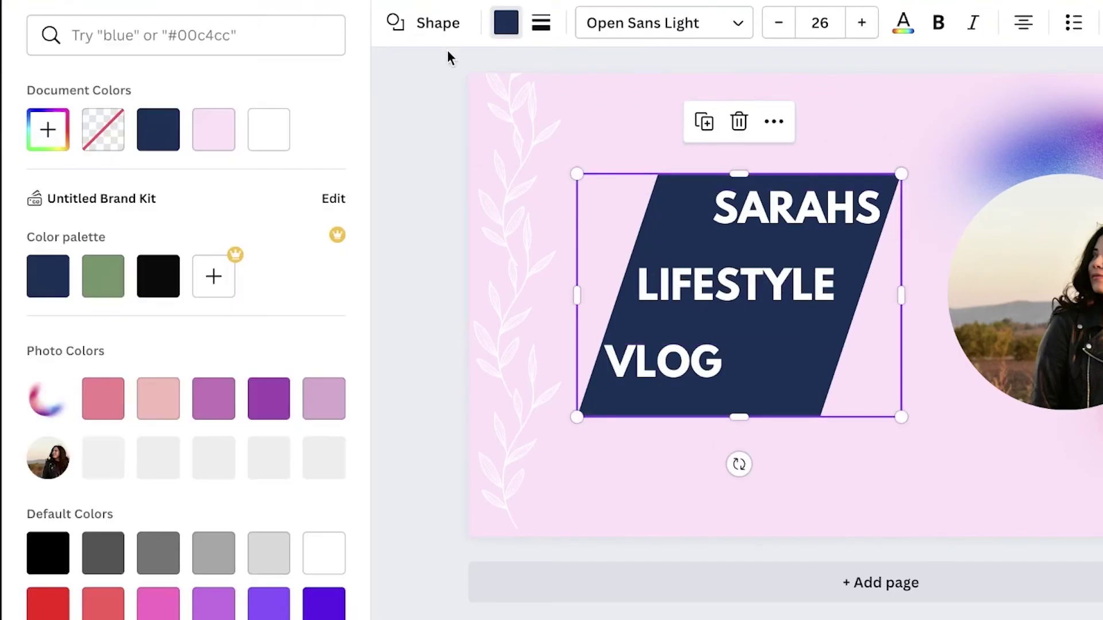
click(206, 143)
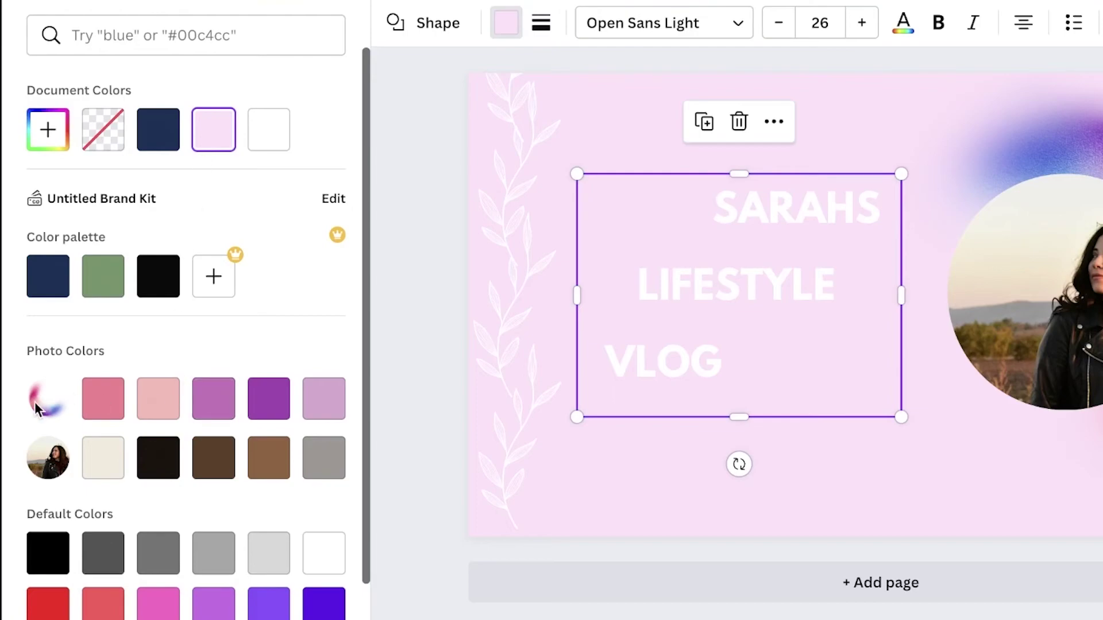
click(169, 409)
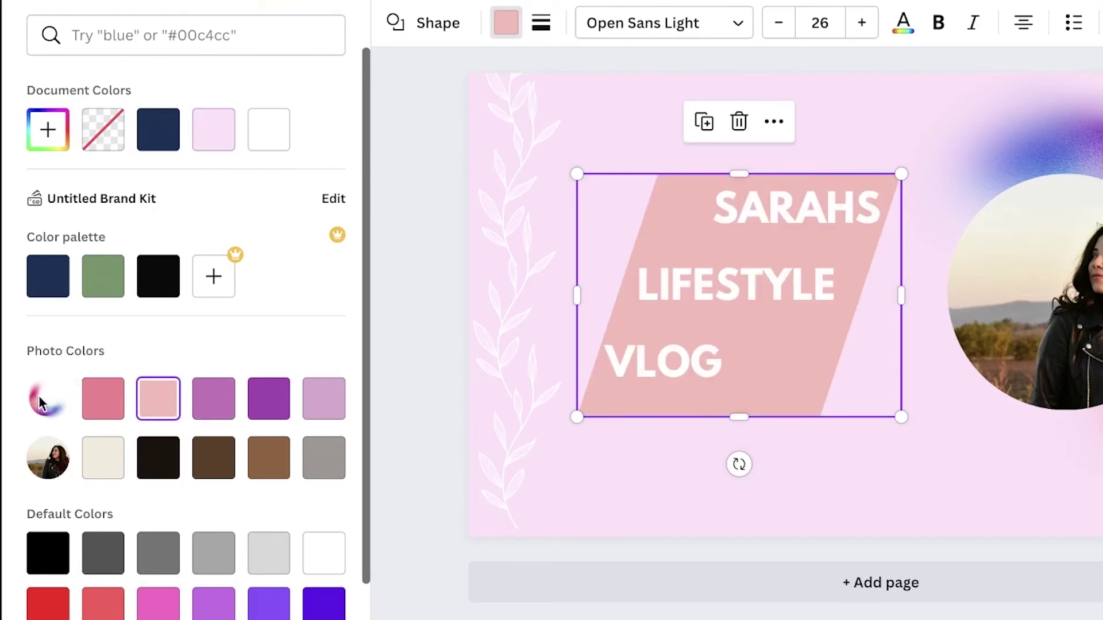
click(228, 410)
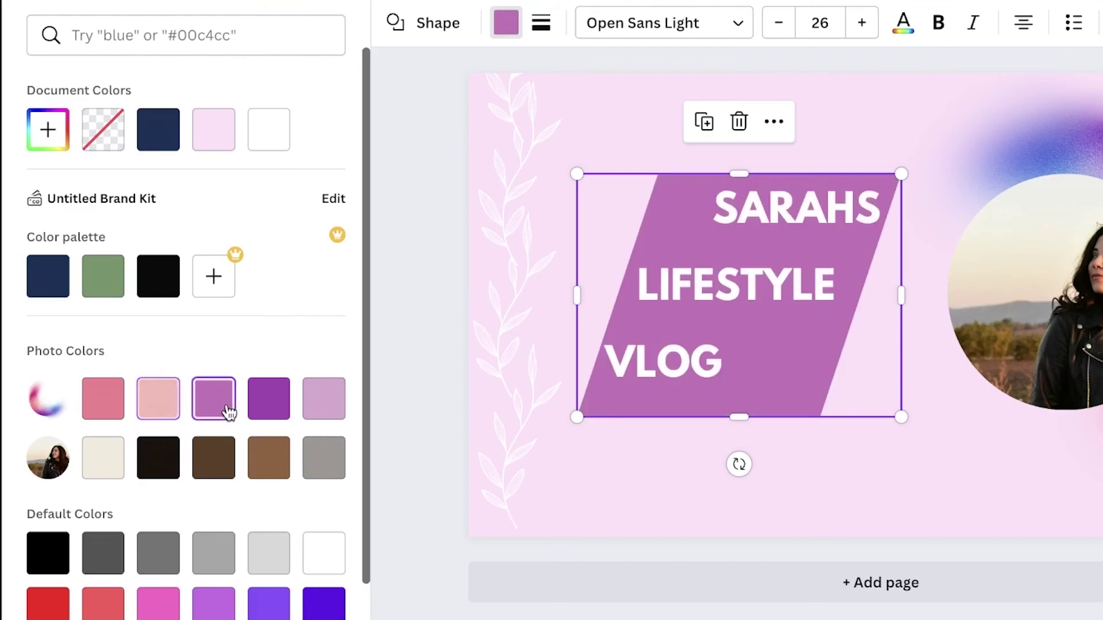
click(271, 405)
click(323, 399)
click(114, 409)
click(320, 416)
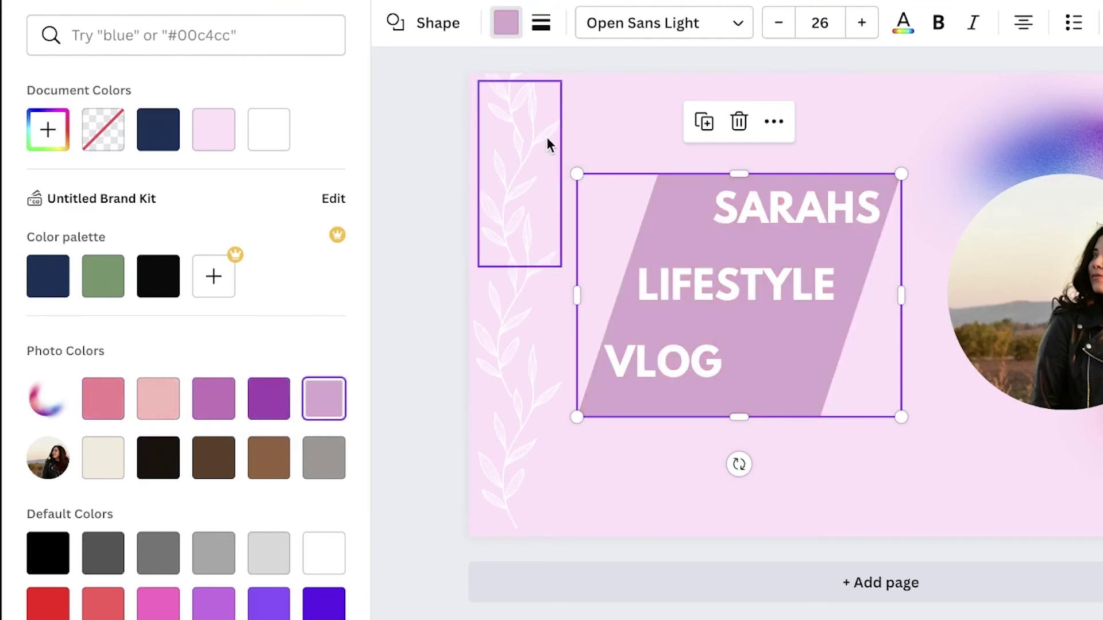
click(267, 405)
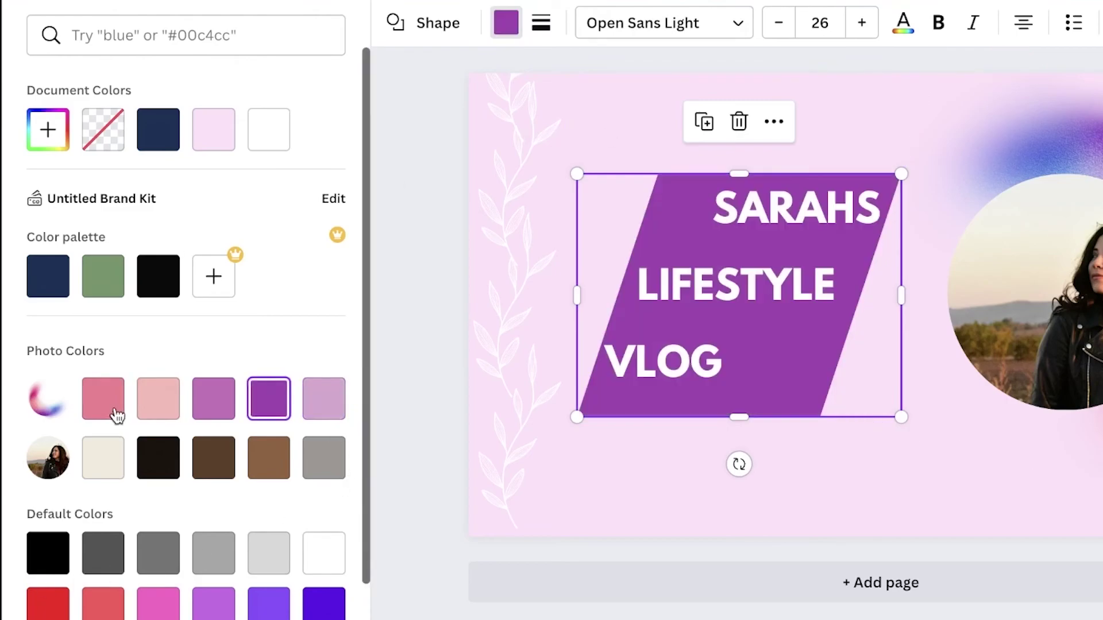
click(110, 408)
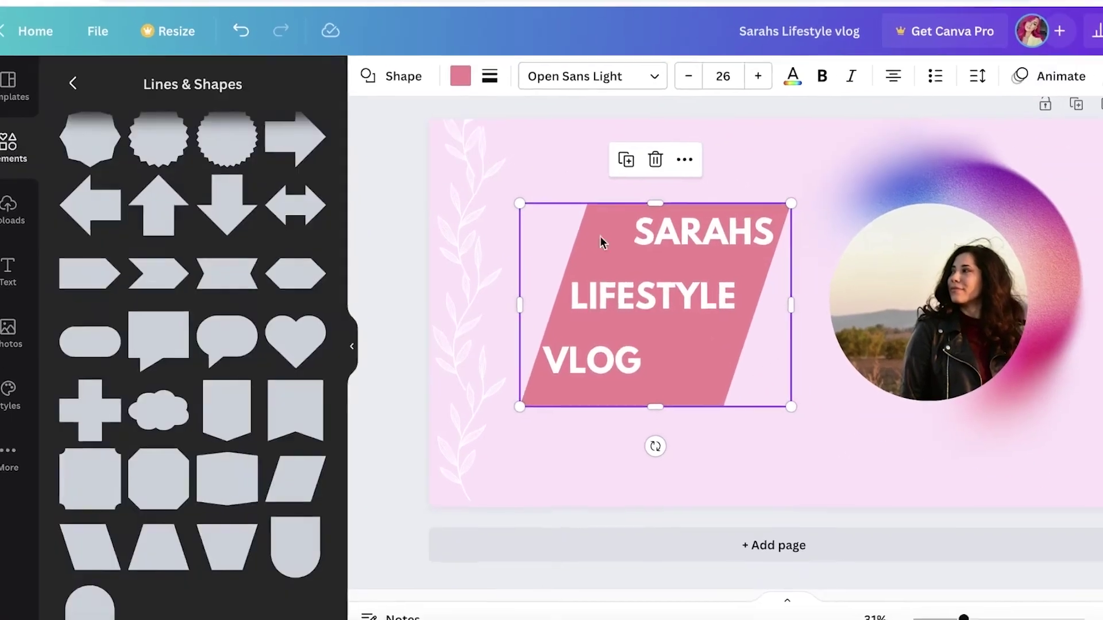
Fade the rose pink parallelogram behind the title to a pale translucent pink with the transparency setting, then deselect it.
click(872, 116)
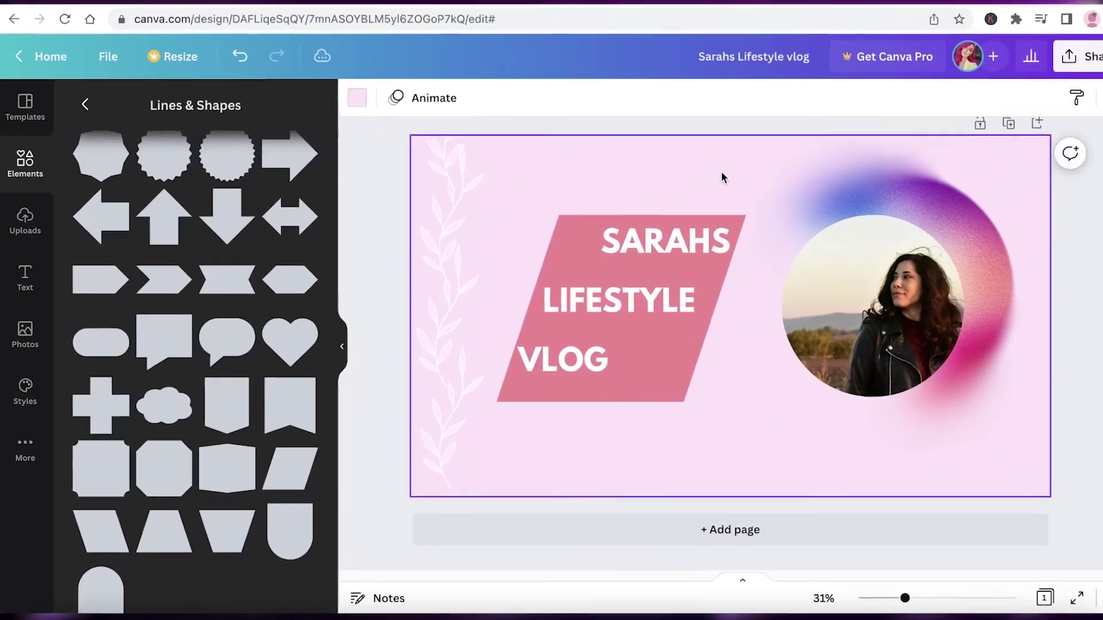
click(557, 265)
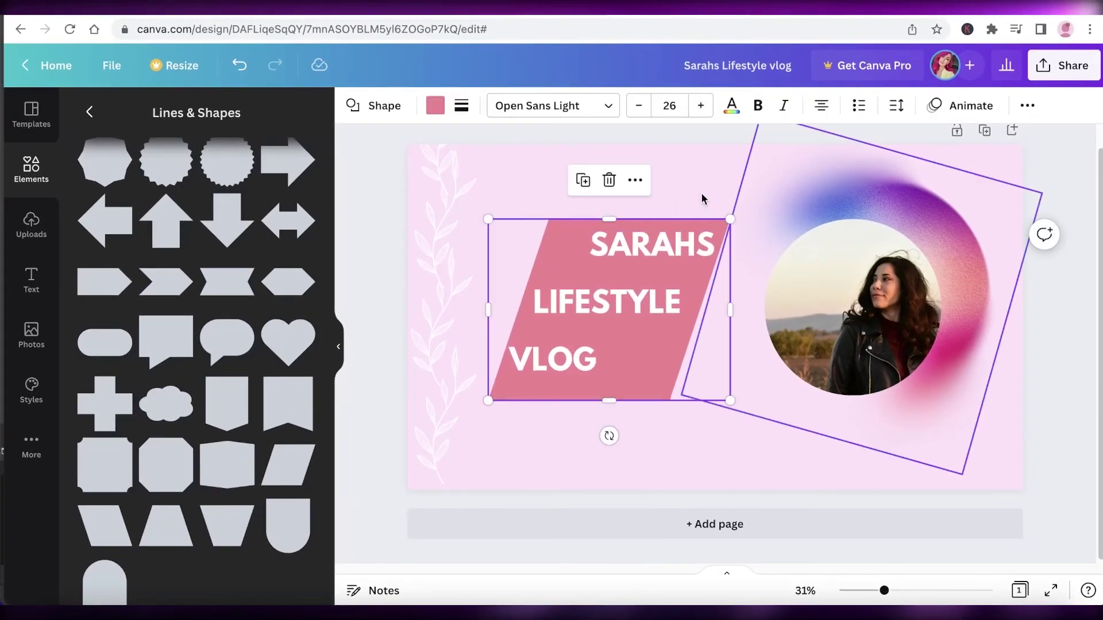
click(1036, 106)
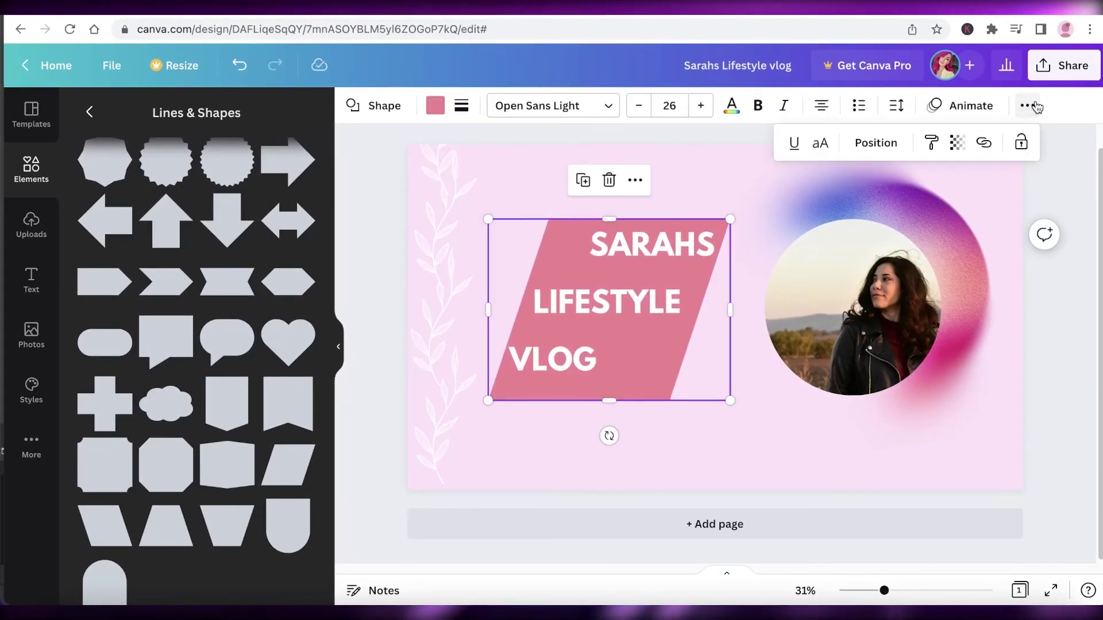
click(959, 144)
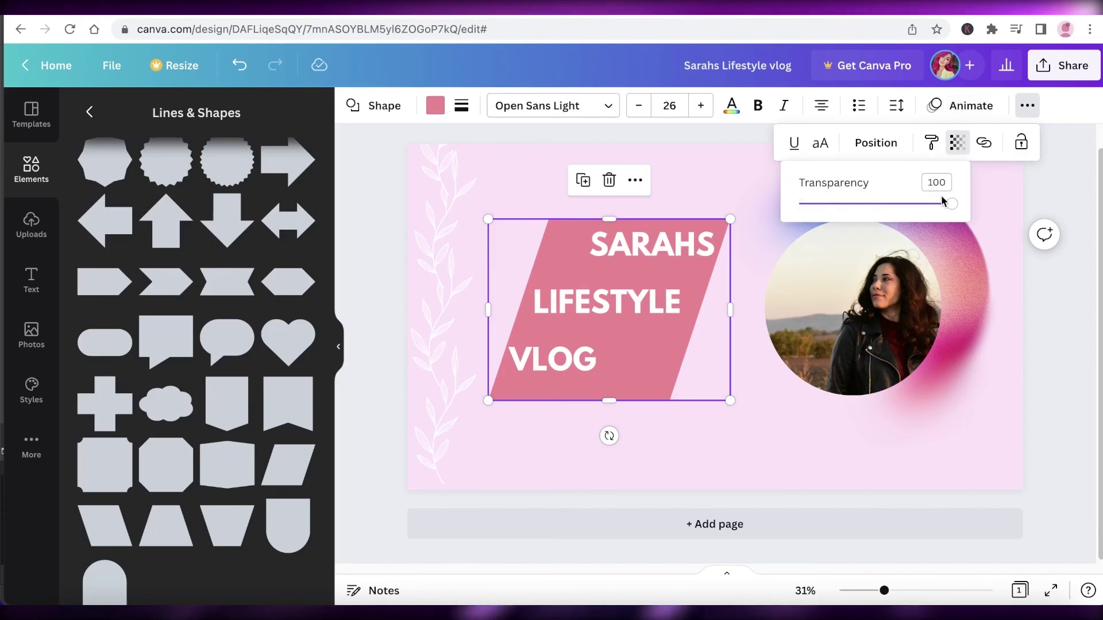
drag(950, 205, 821, 204)
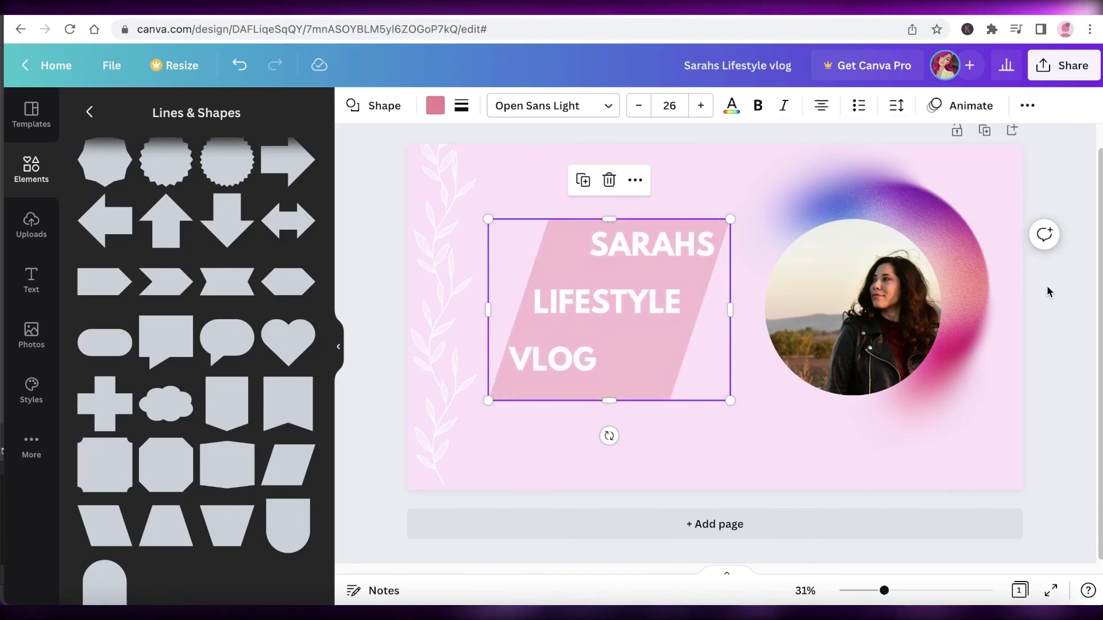
click(600, 442)
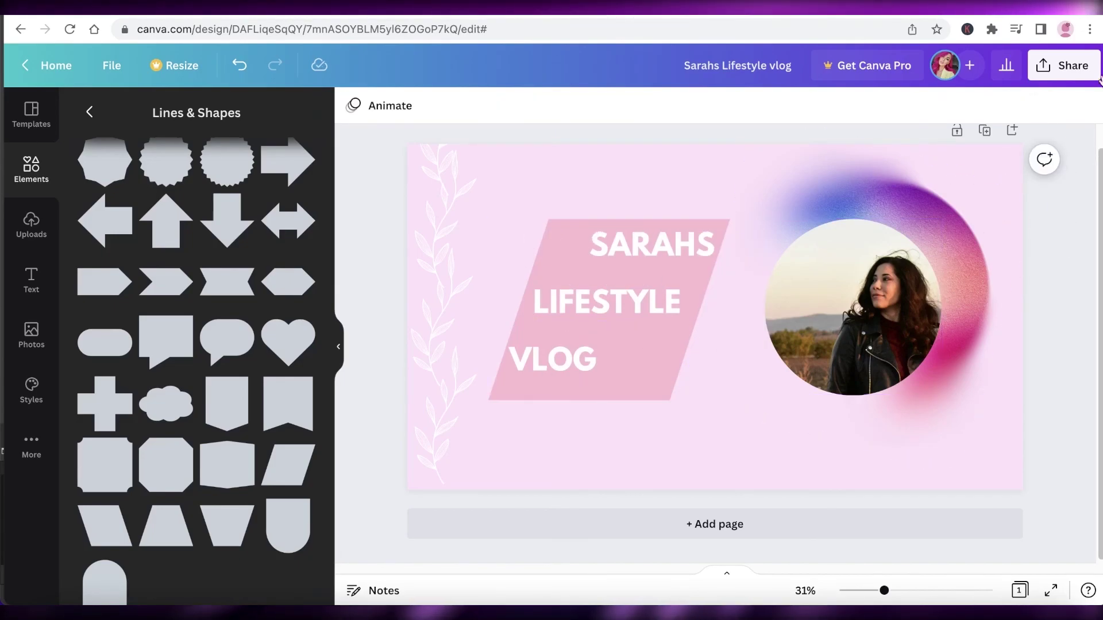
Review the design's download options for the PNG file type and close them.
click(1073, 68)
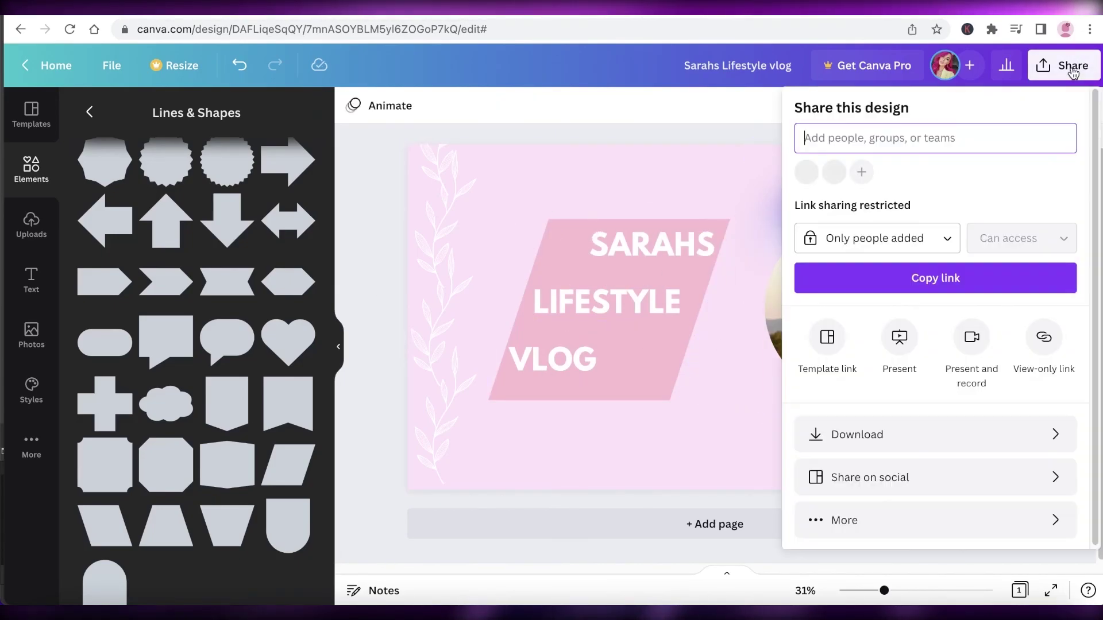
click(856, 434)
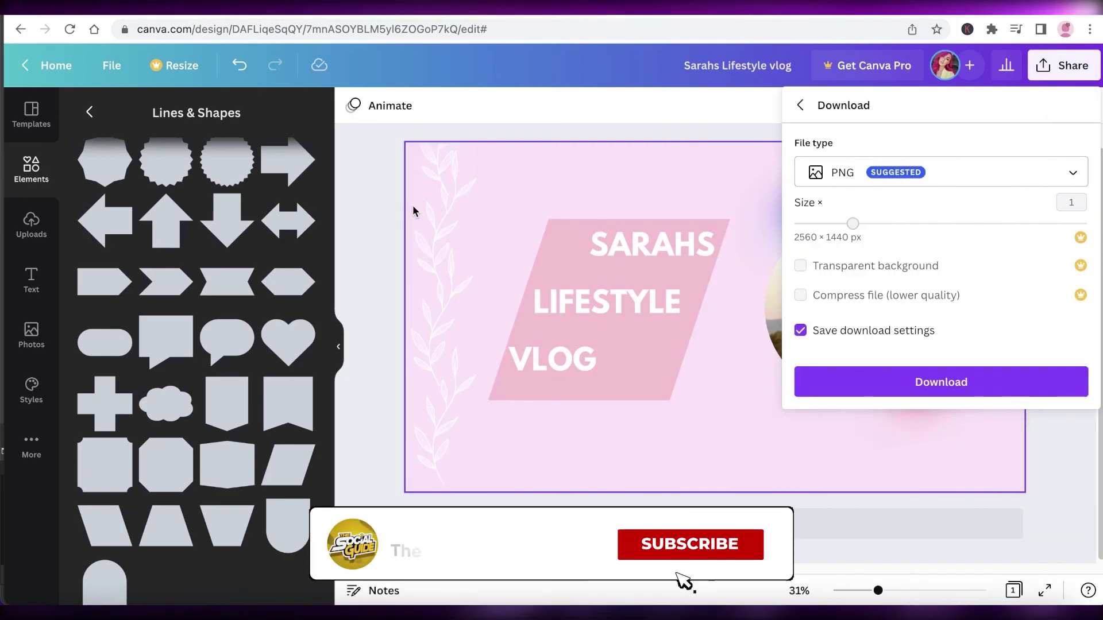
click(369, 220)
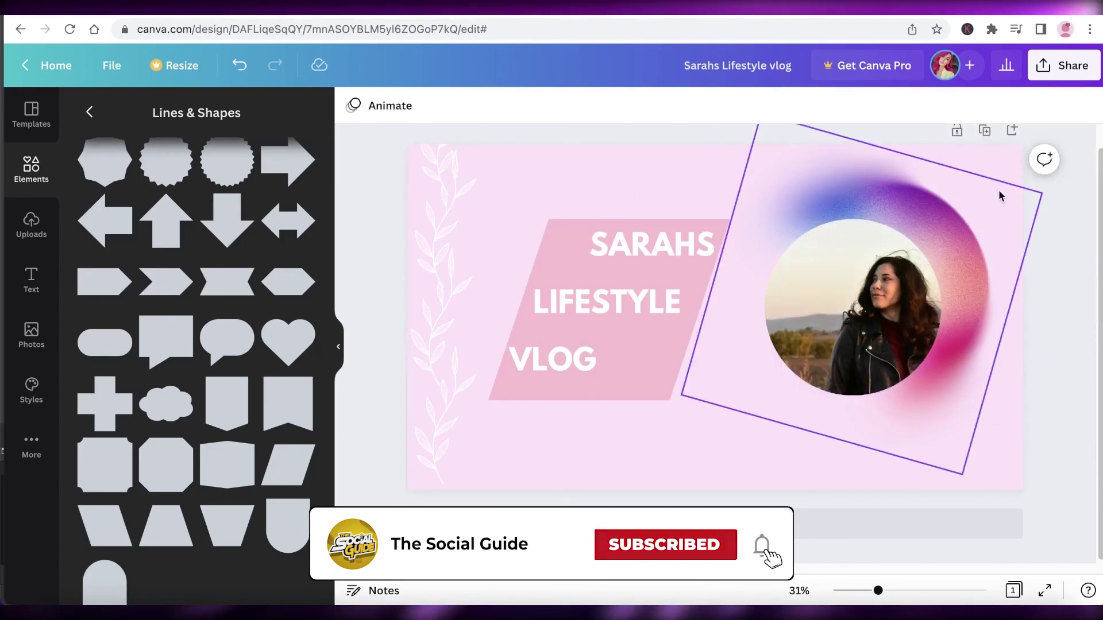